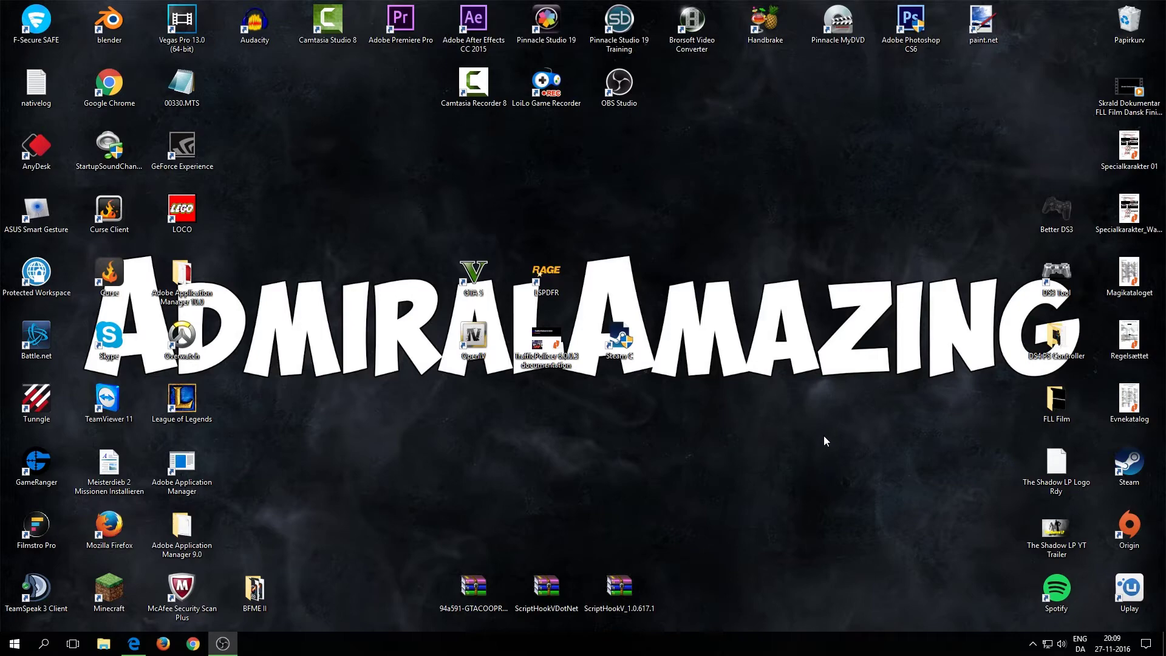
Restore the Edge window showing the lcpdfr.com site from the taskbar
click(134, 641)
Go to LCPDFR.com Mods, open the LSPDFR section, and find the LSPD First Response entry
click(182, 34)
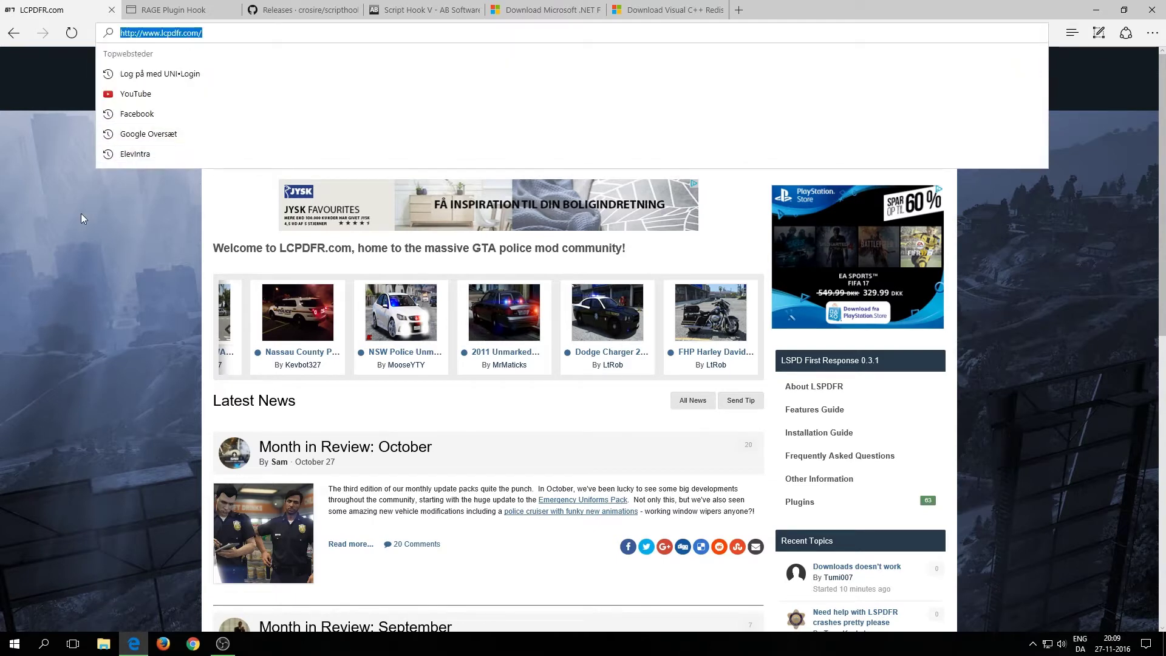
click(72, 243)
click(401, 113)
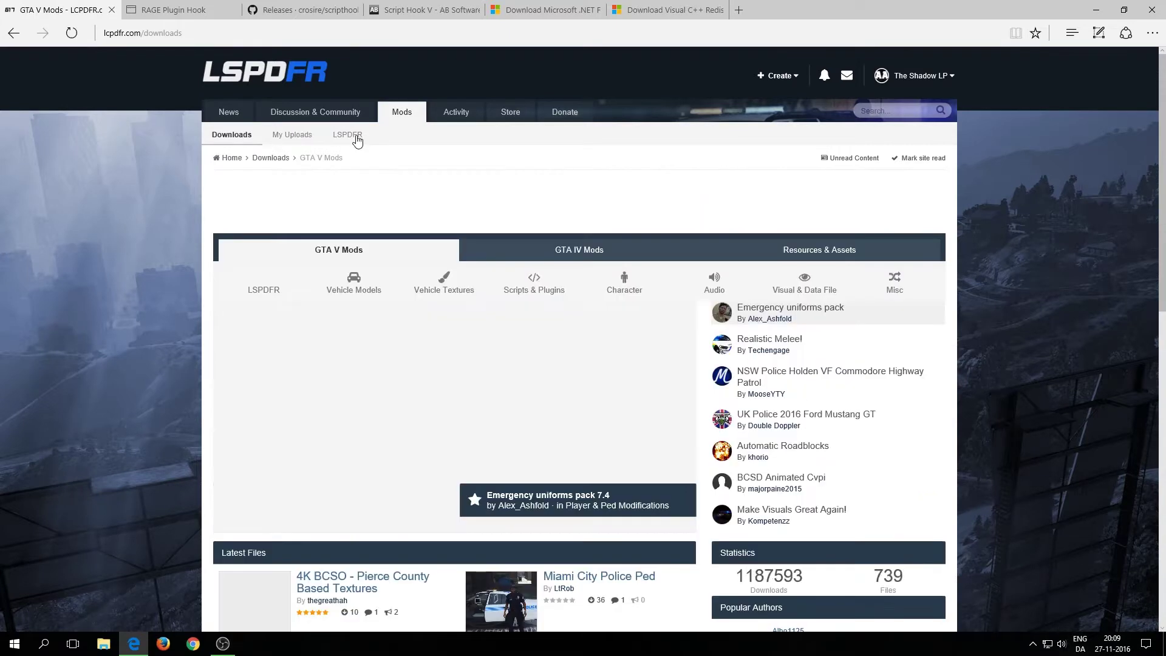
scroll(389, 158, down, 2)
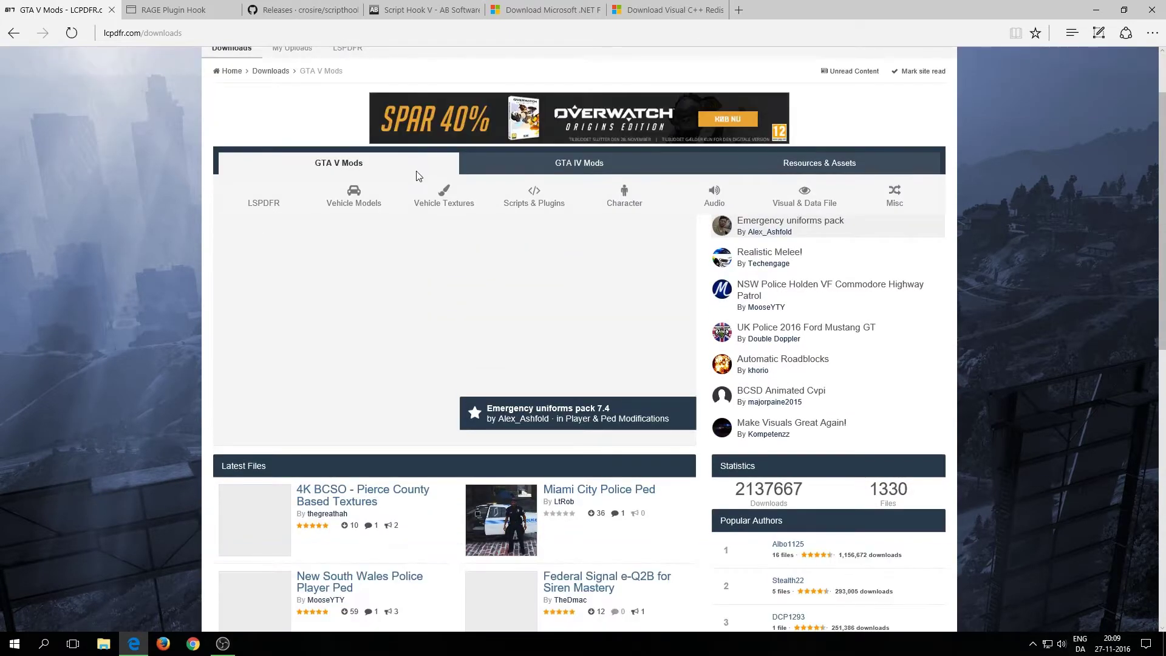
scroll(417, 176, up, 2)
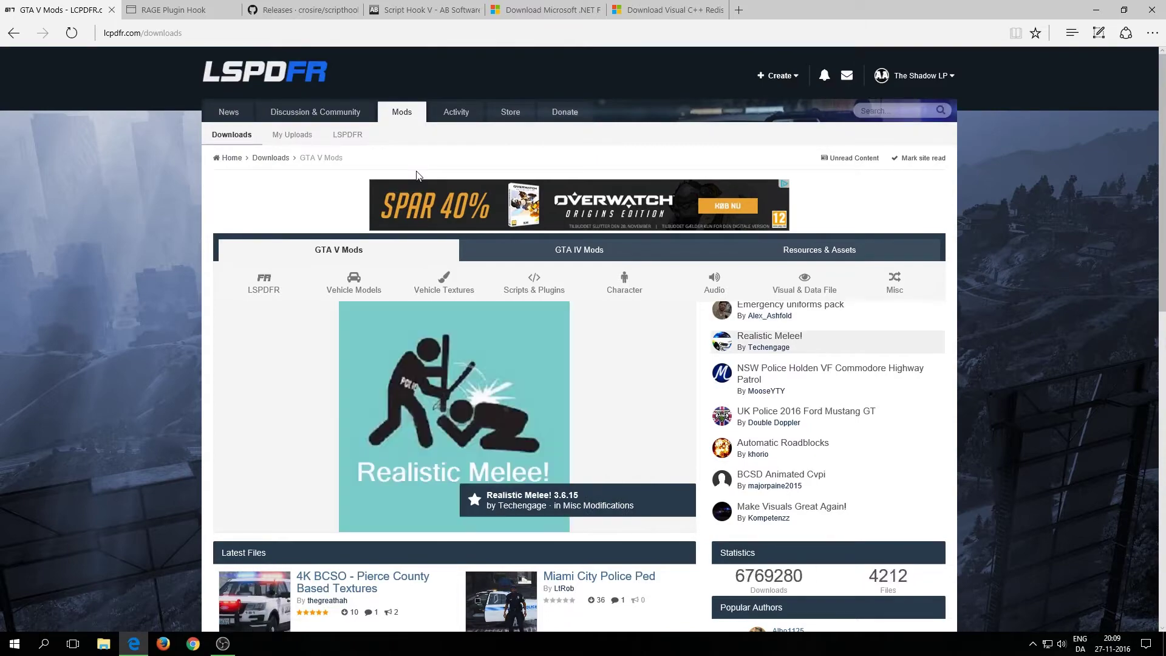
scroll(418, 177, down, 4)
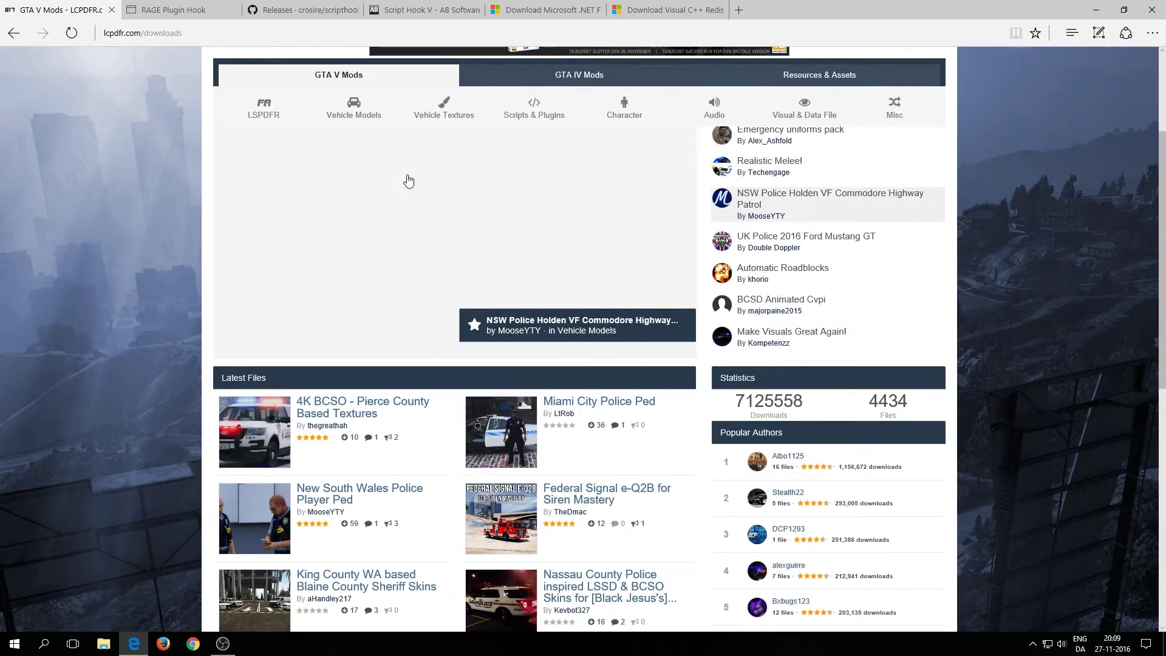
scroll(409, 180, down, 10)
scroll(409, 180, up, 14)
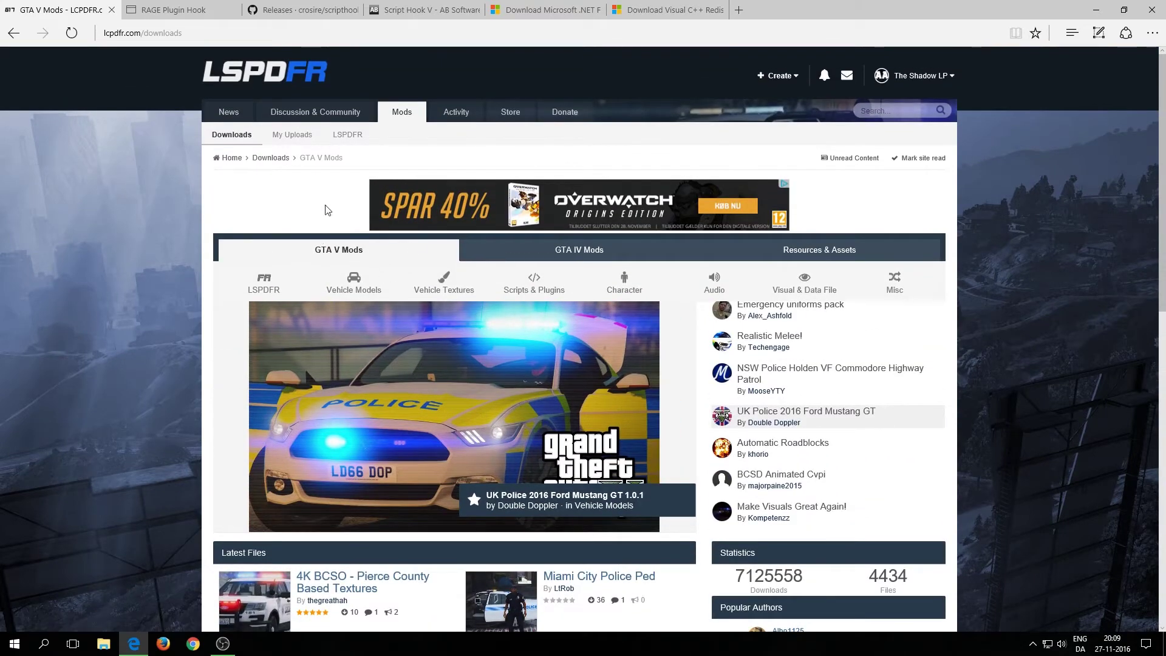
click(347, 135)
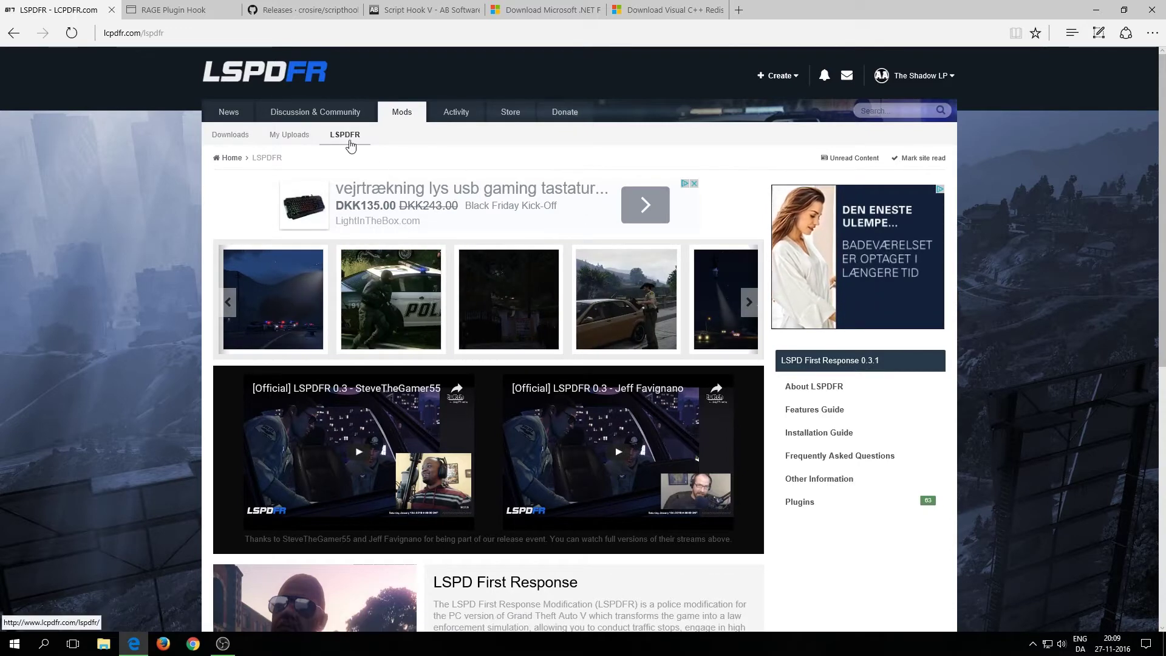
scroll(861, 151, down, 5)
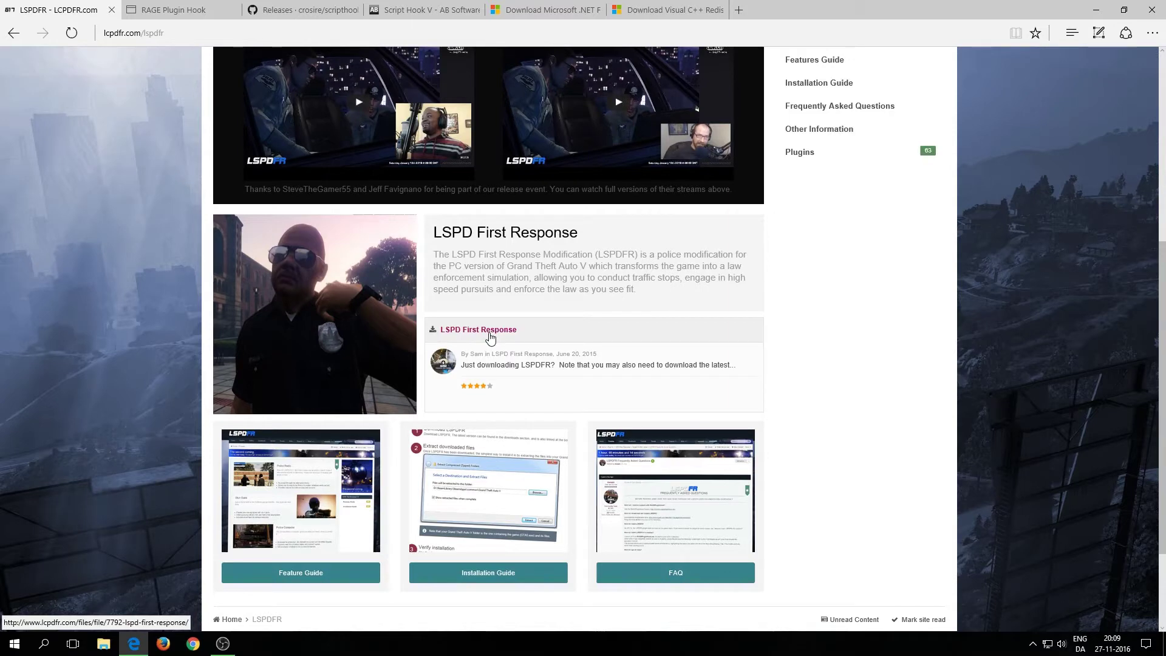
Open the LSPD First Response file, agree to the terms, and request LSPDFR 031 Manual Install.zip
click(490, 335)
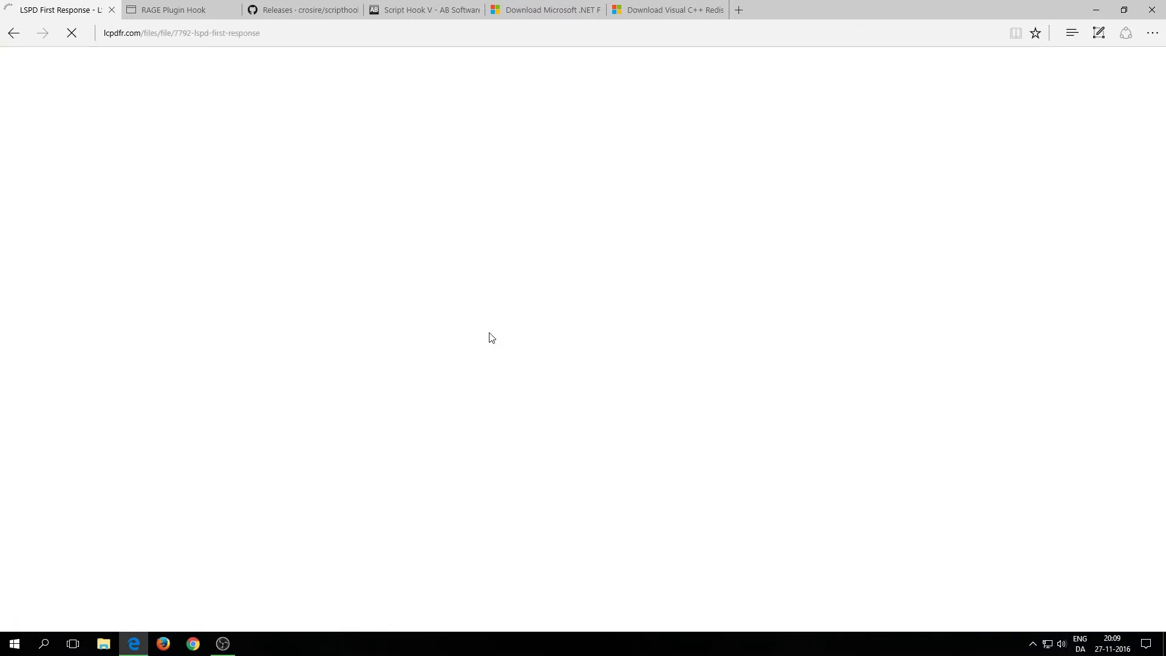
scroll(642, 366, down, 5)
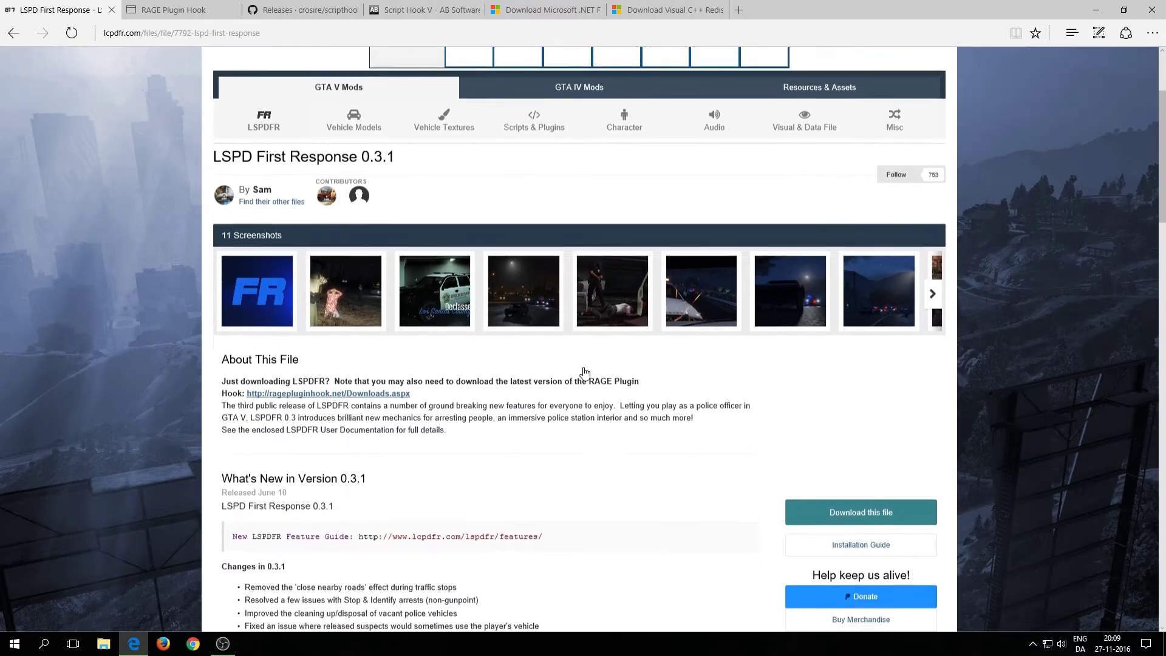
scroll(642, 366, down, 2)
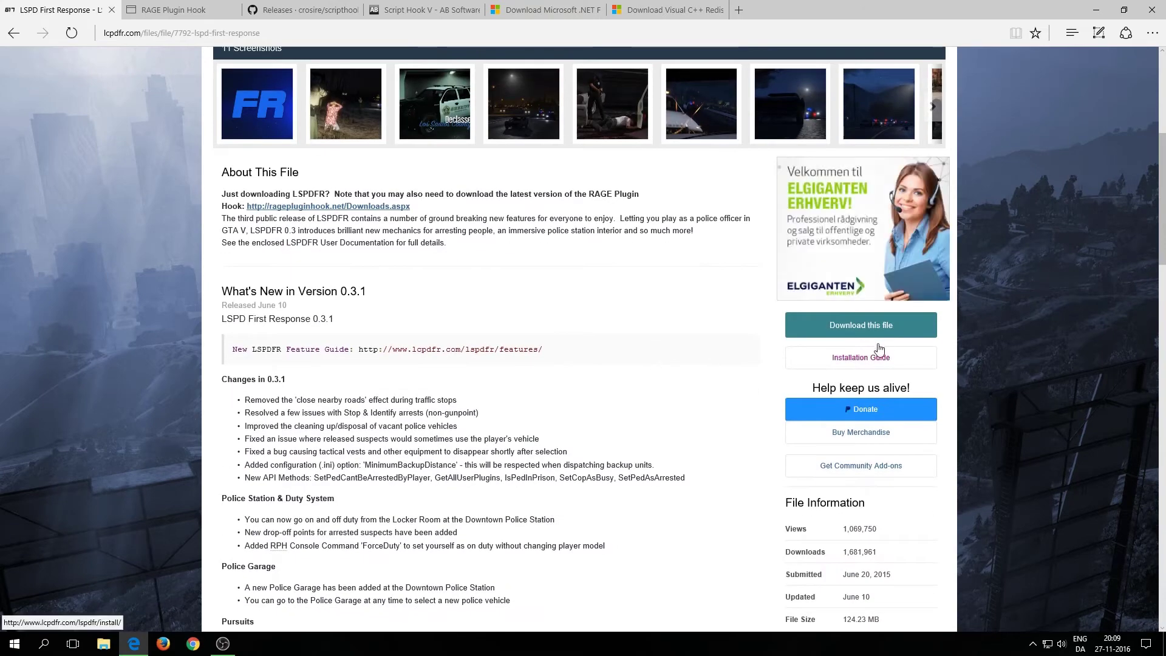
click(873, 325)
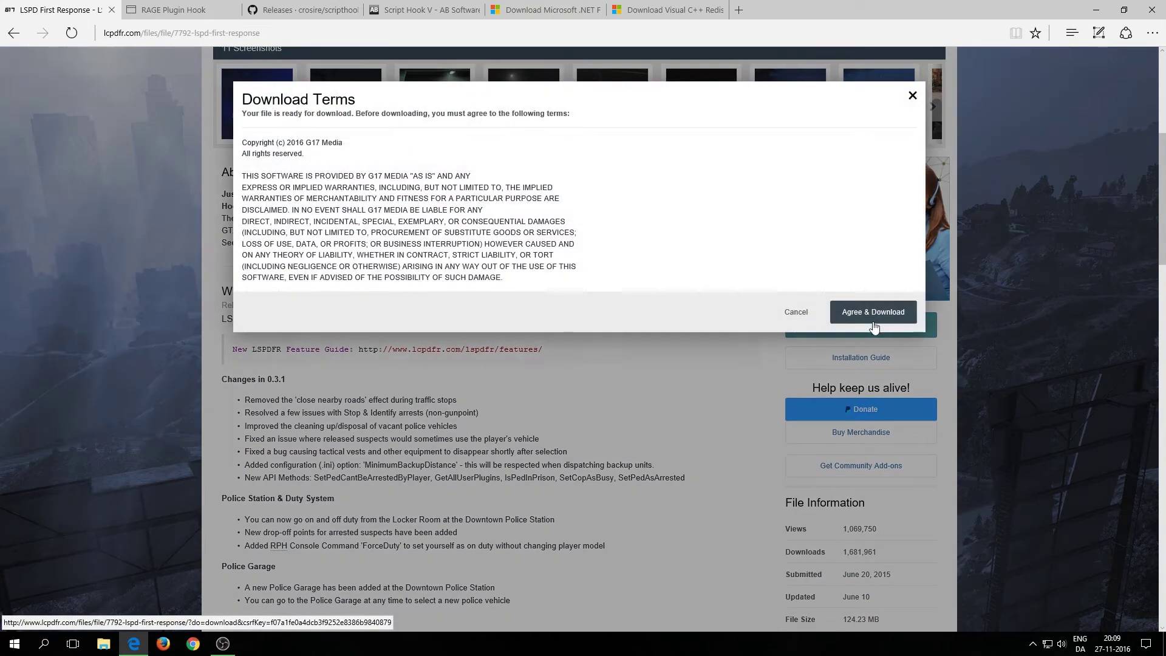
click(872, 313)
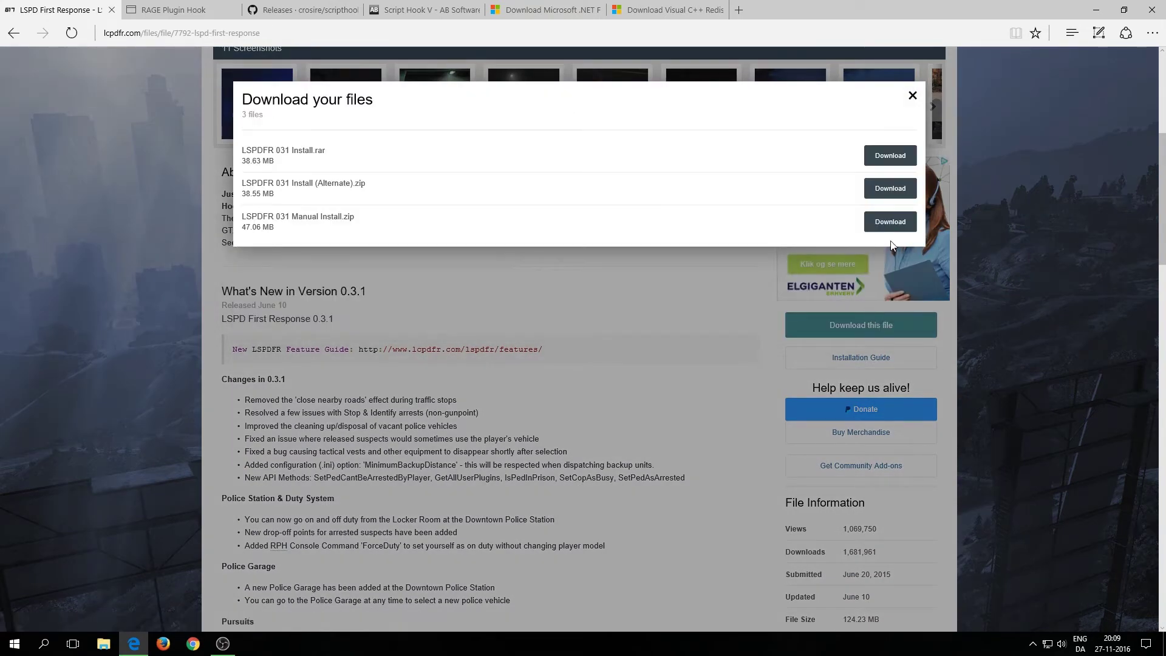
click(891, 225)
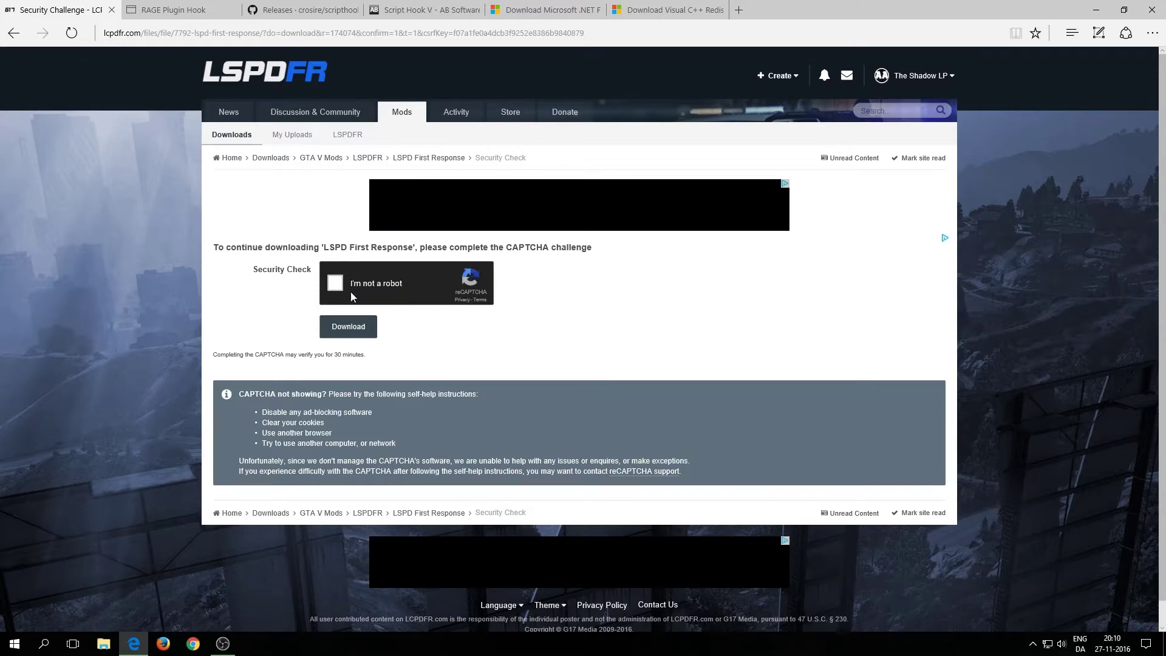
Start the not-a-robot check and mark the street-sign tiles across two image sets
click(335, 284)
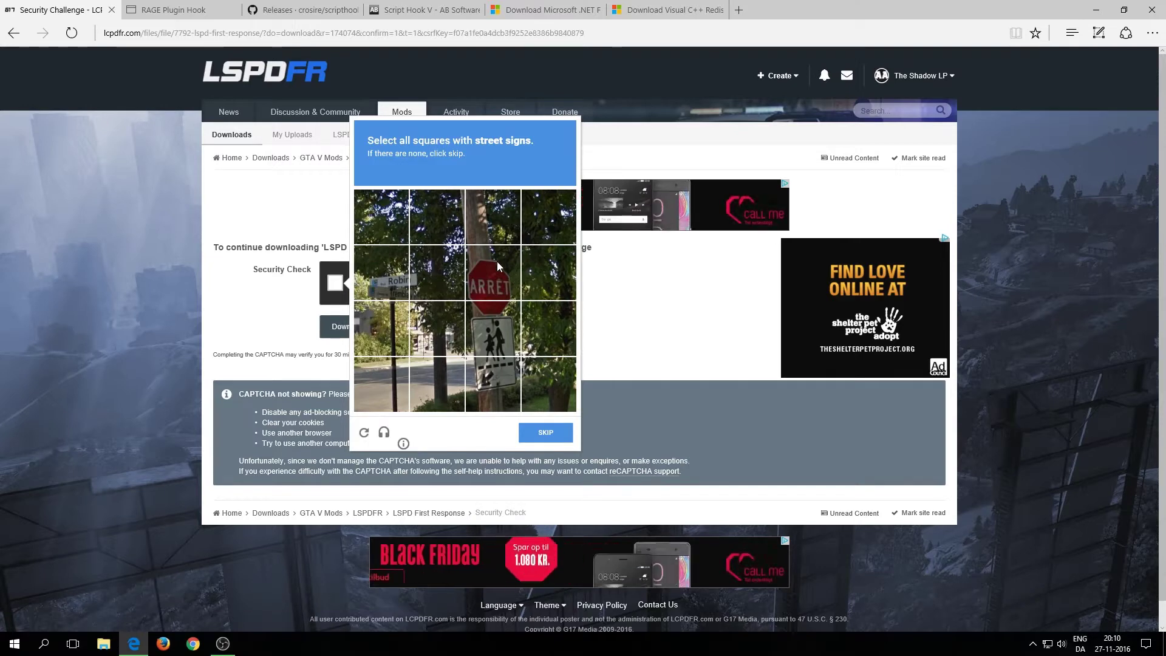
click(495, 277)
click(493, 331)
click(491, 372)
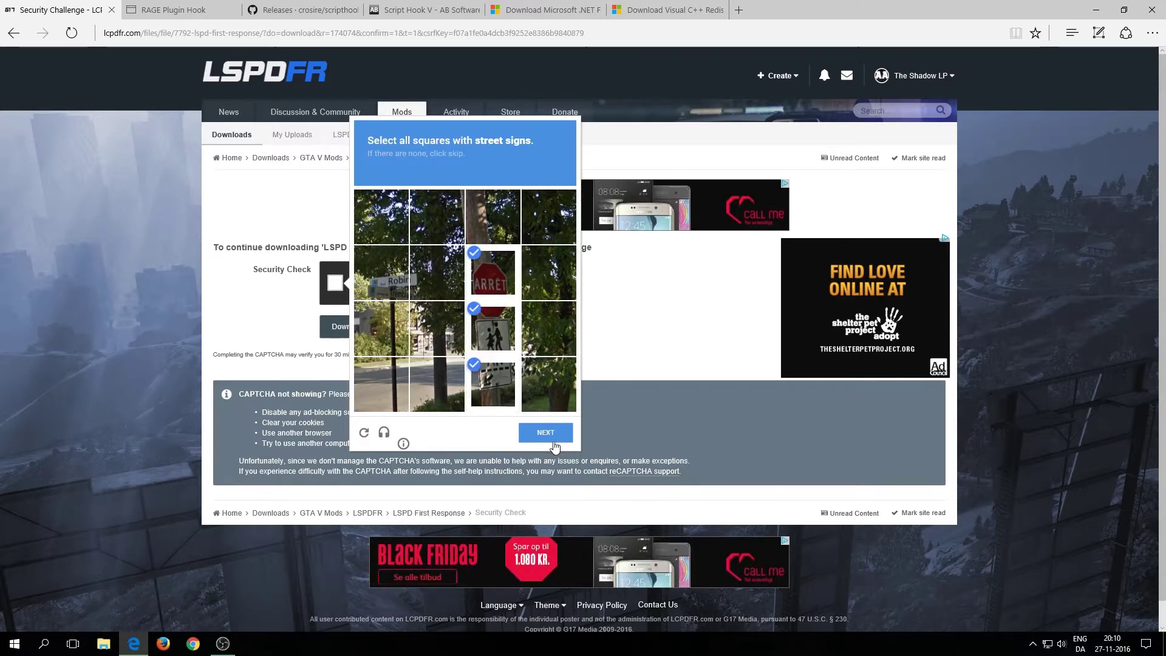
click(565, 442)
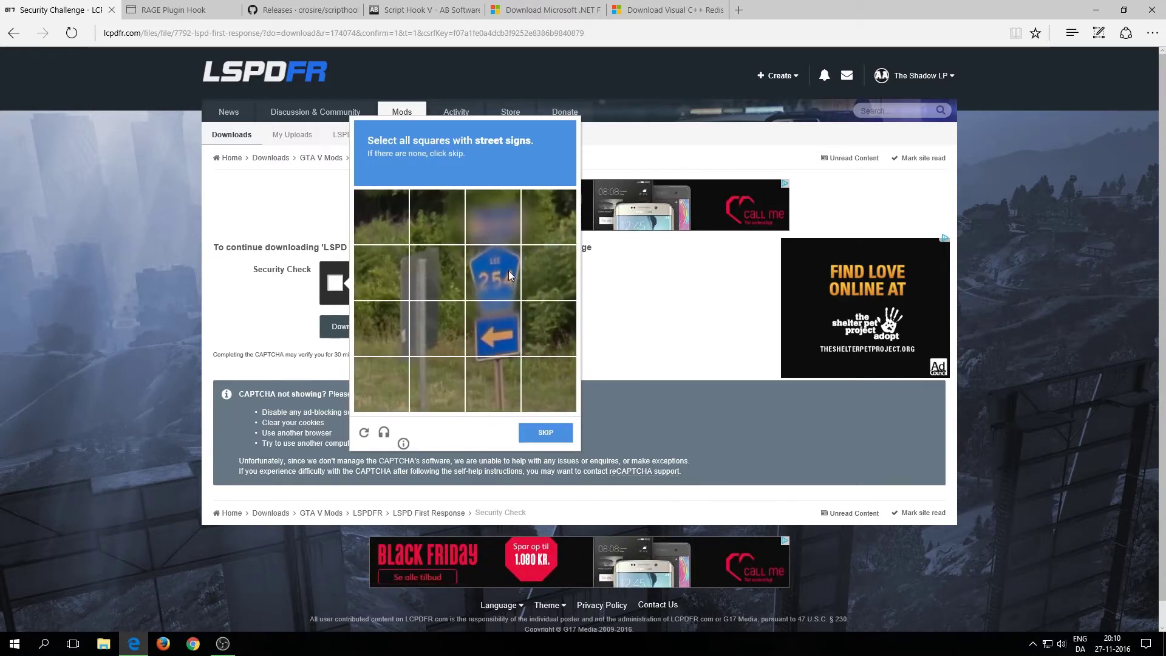
click(493, 217)
click(498, 281)
click(494, 329)
click(350, 280)
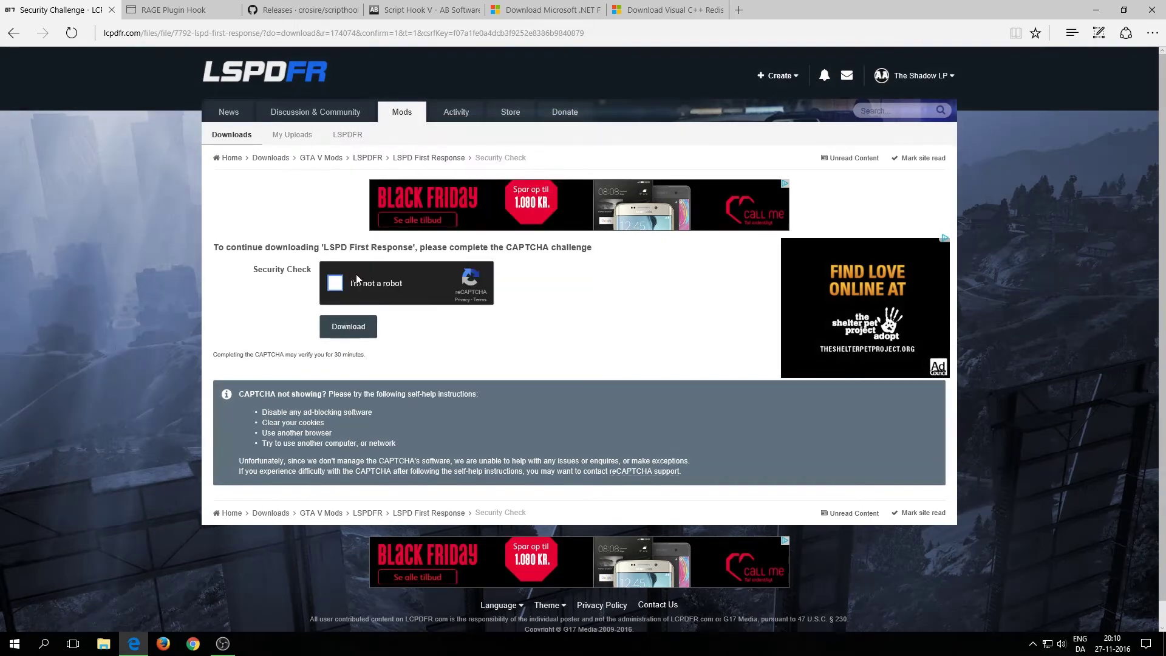
Redo the street-sign challenge, verify it, and download LSPDFR 031 Manual Install.zip
click(368, 296)
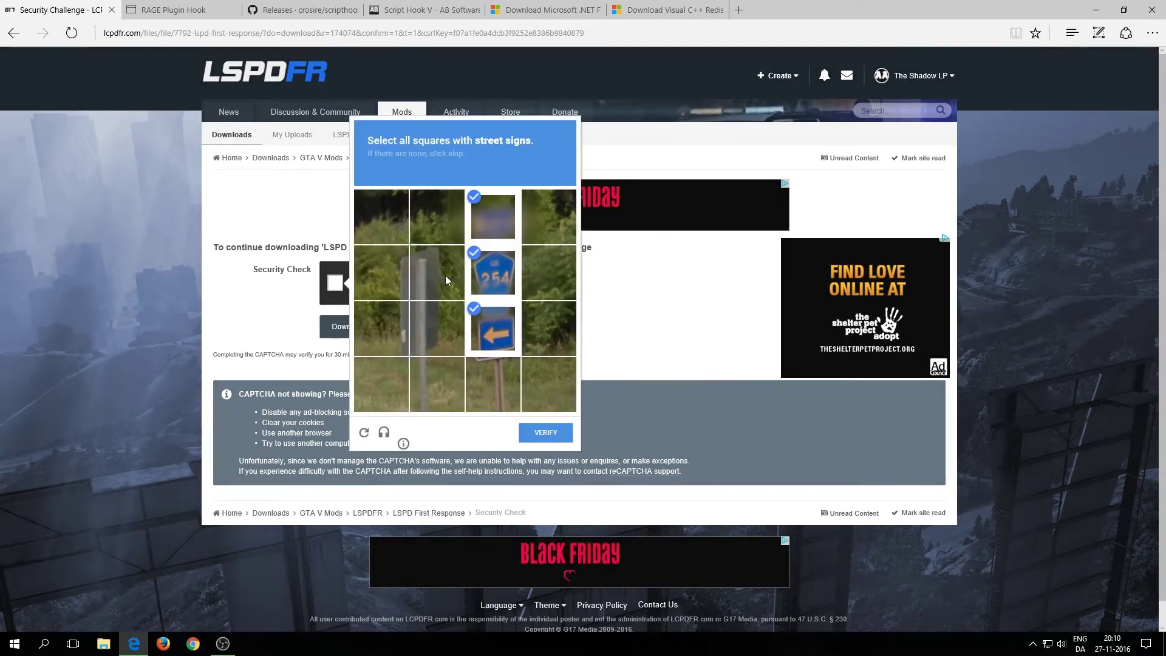
click(437, 273)
click(433, 334)
click(381, 272)
click(493, 383)
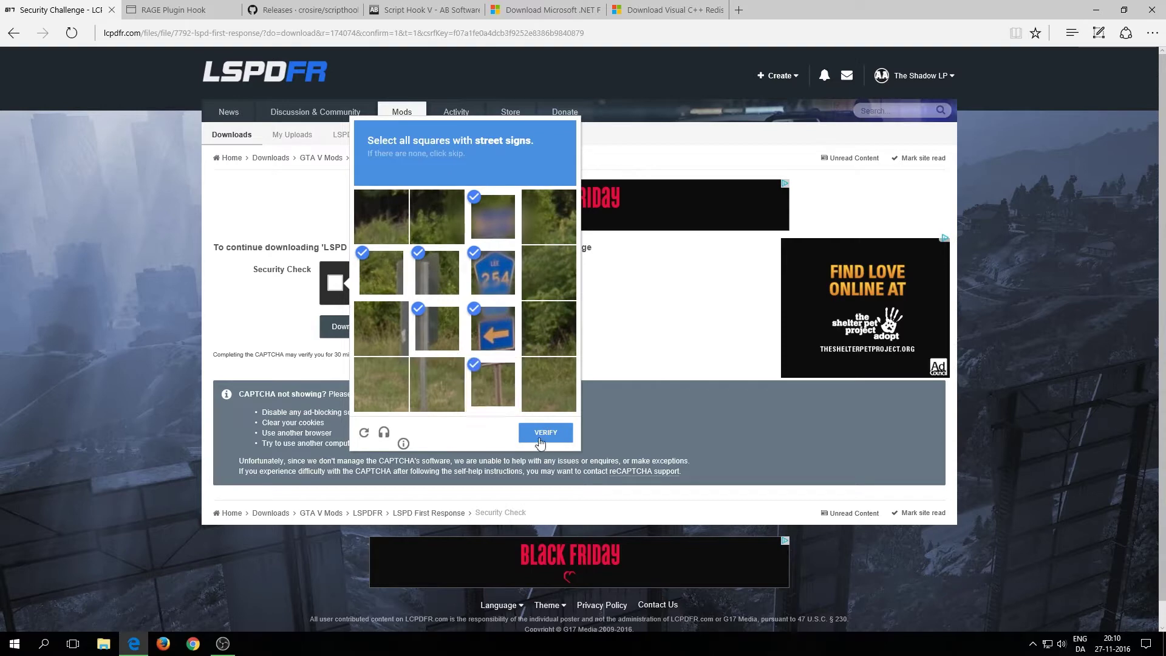
click(538, 433)
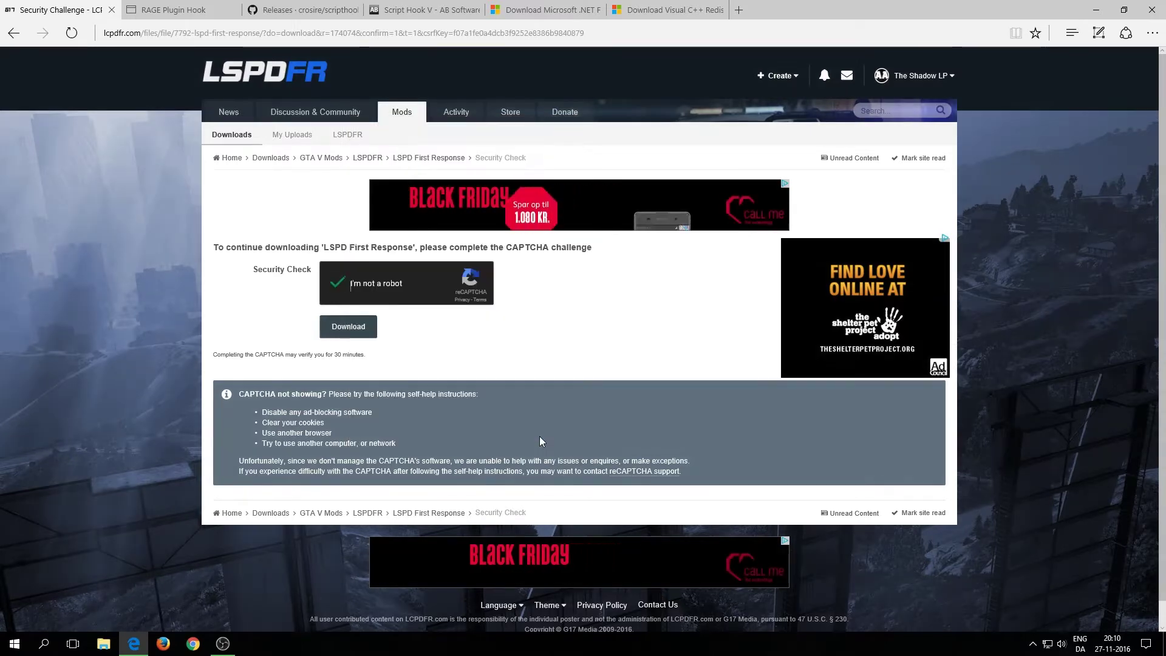
click(351, 326)
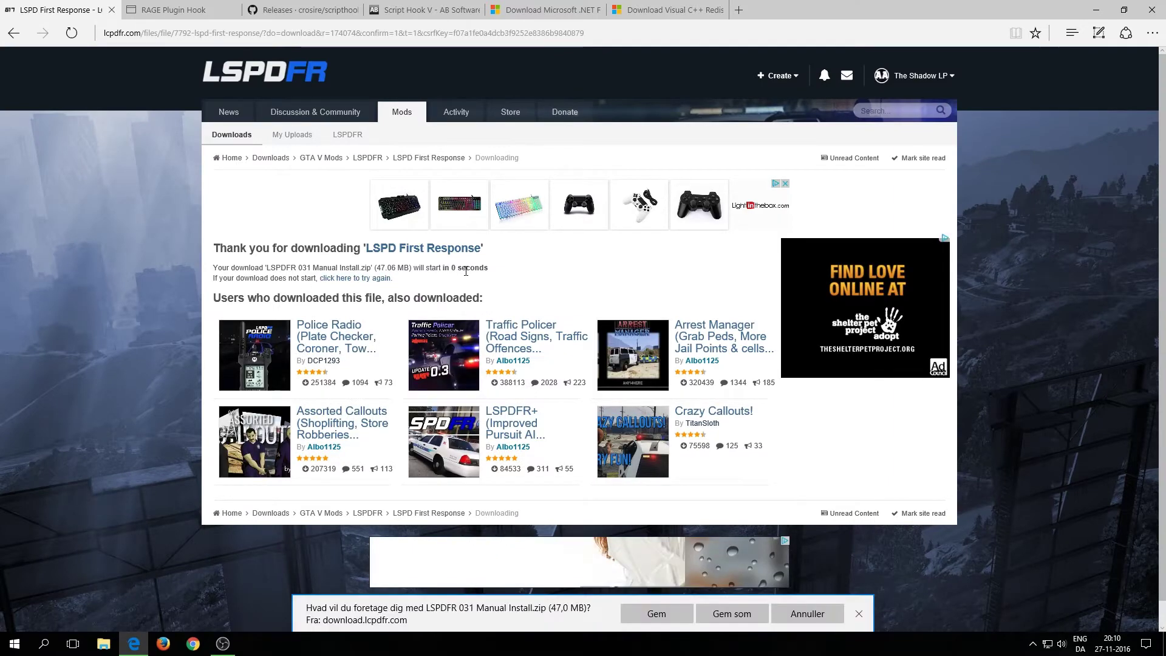
Save LSPDFR 031 Manual Install.zip and dismiss the finished-download notice
click(657, 613)
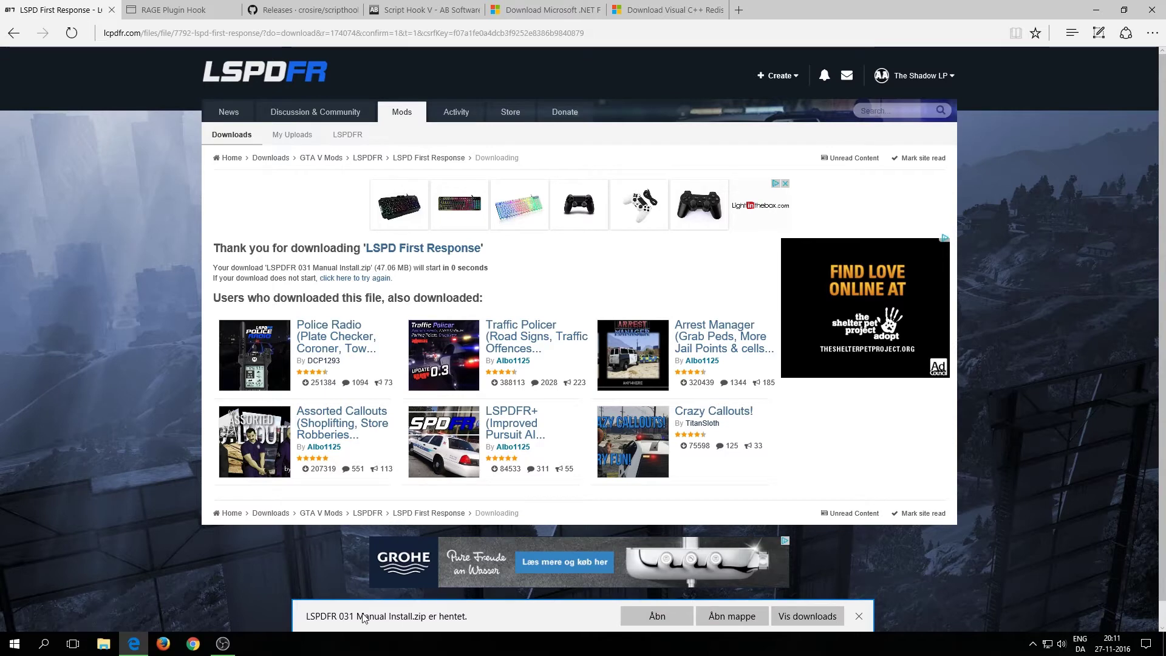
click(858, 615)
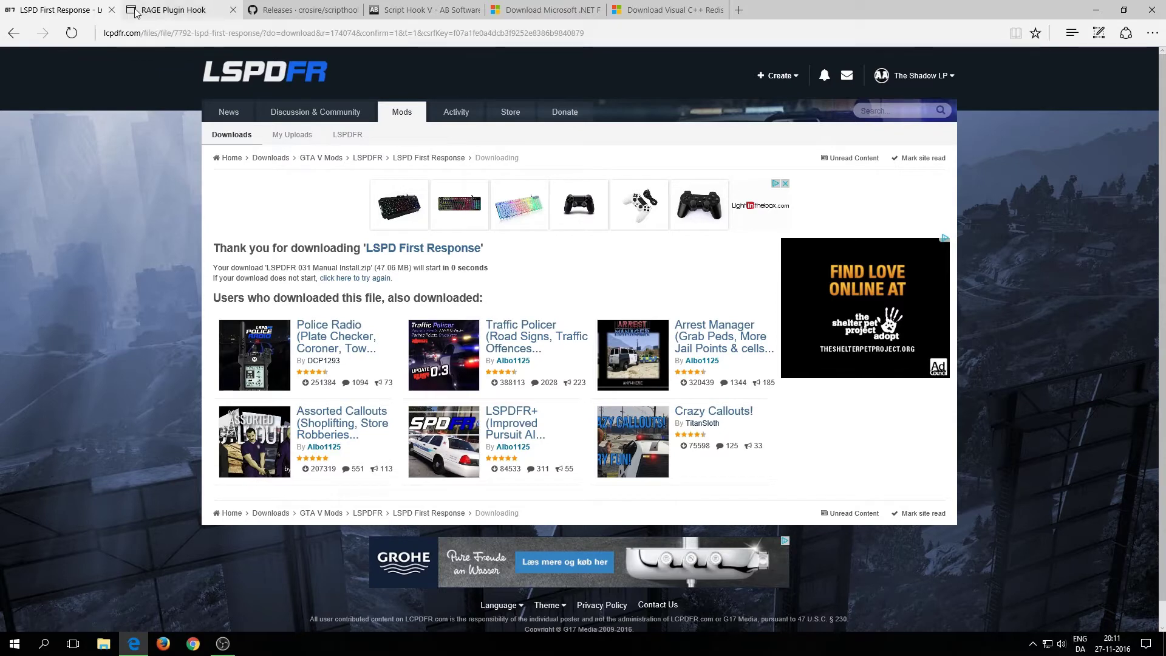
Close the LSPD First Response page and go to the RAGE Plugin Hook downloads page
click(112, 11)
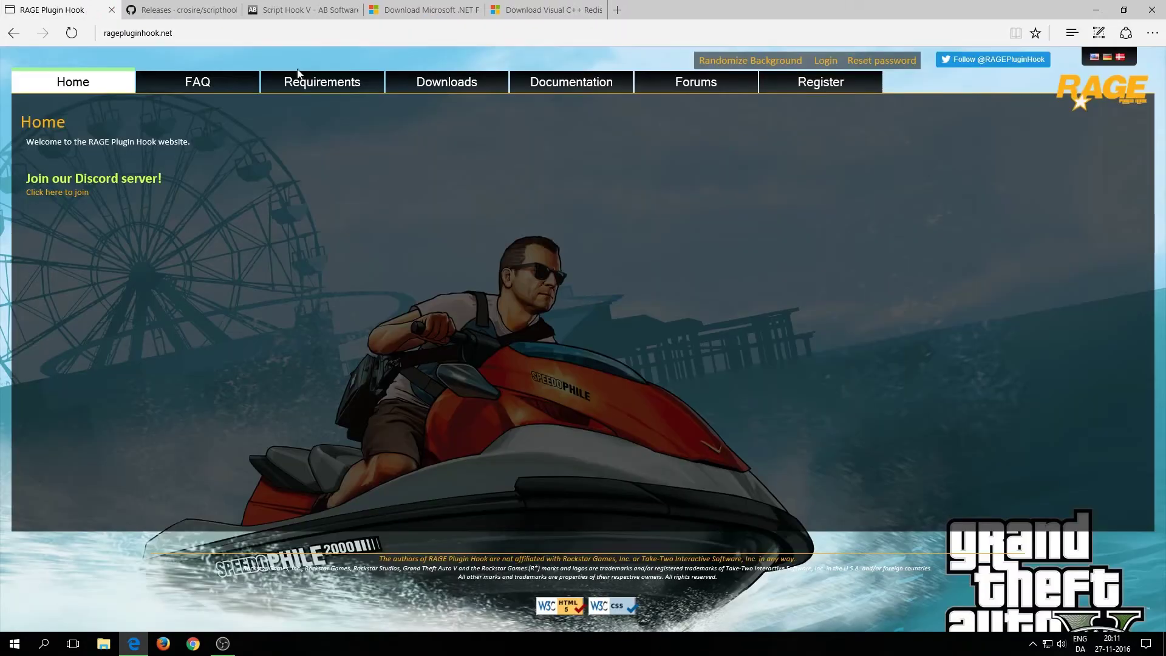
click(403, 35)
click(292, 248)
click(424, 90)
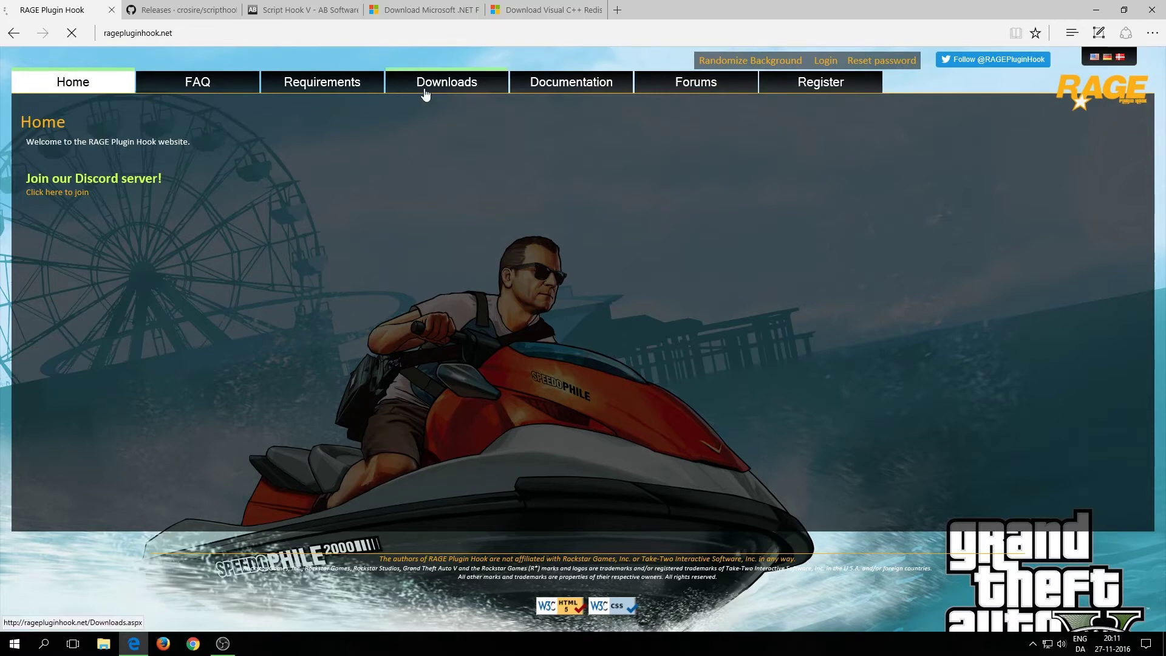
Download and save RAGEPluginHook_0_47_1037_9935_ALPHA.zip, then dismiss the download notice
drag(318, 364, 25, 366)
click(446, 382)
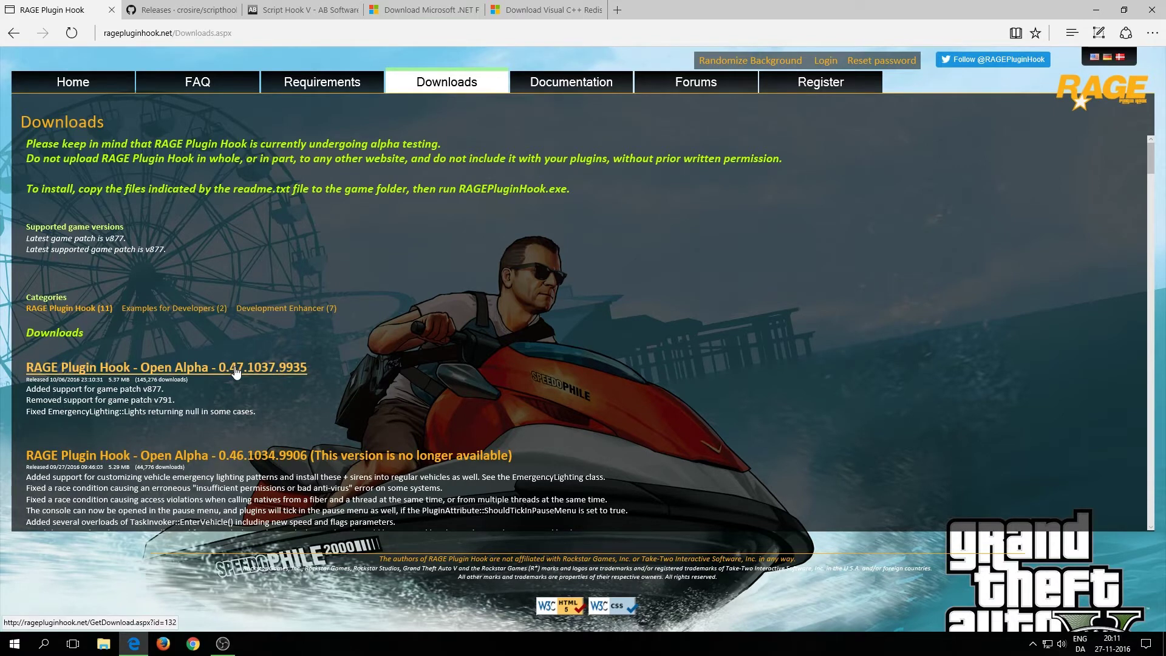
click(190, 368)
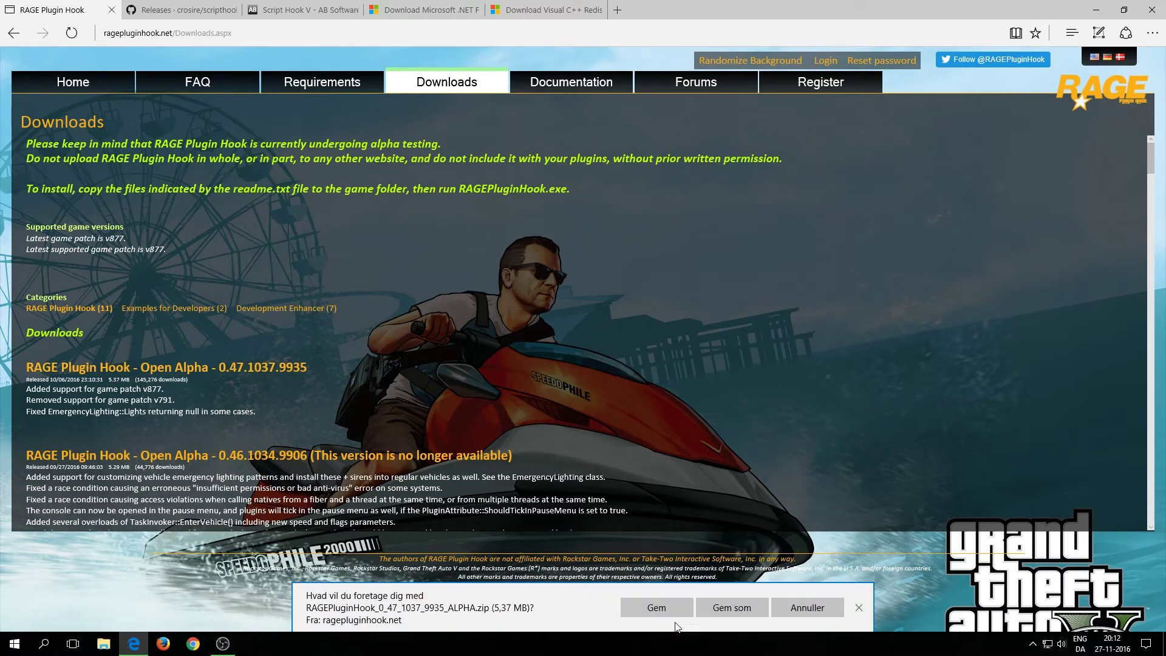
click(659, 611)
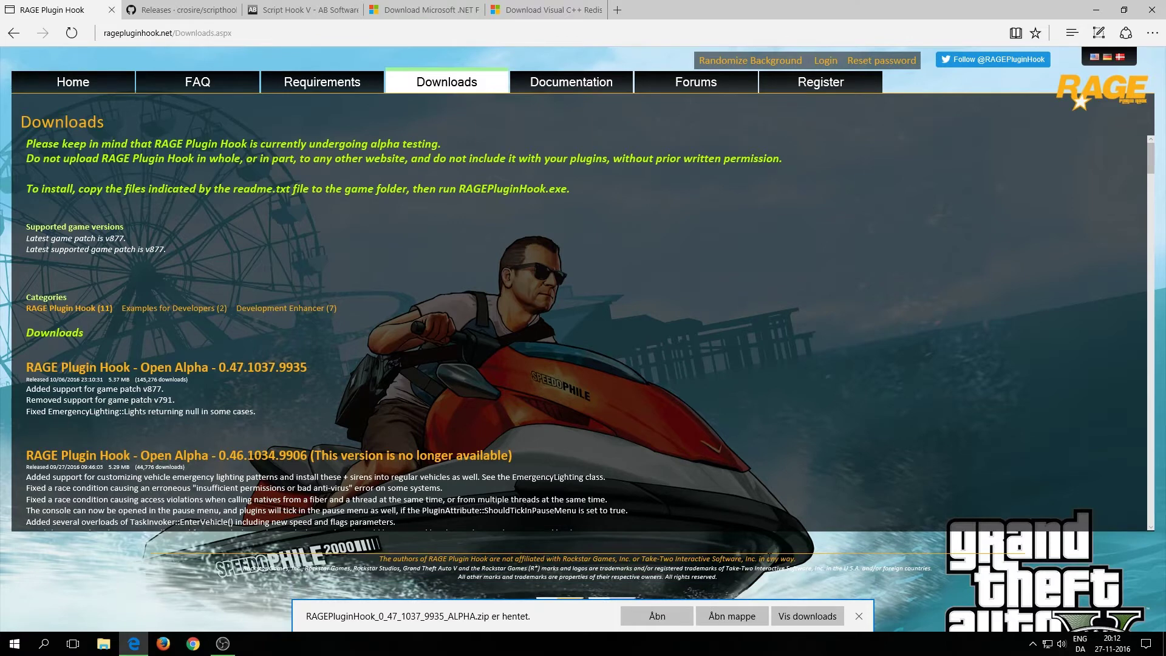
click(859, 616)
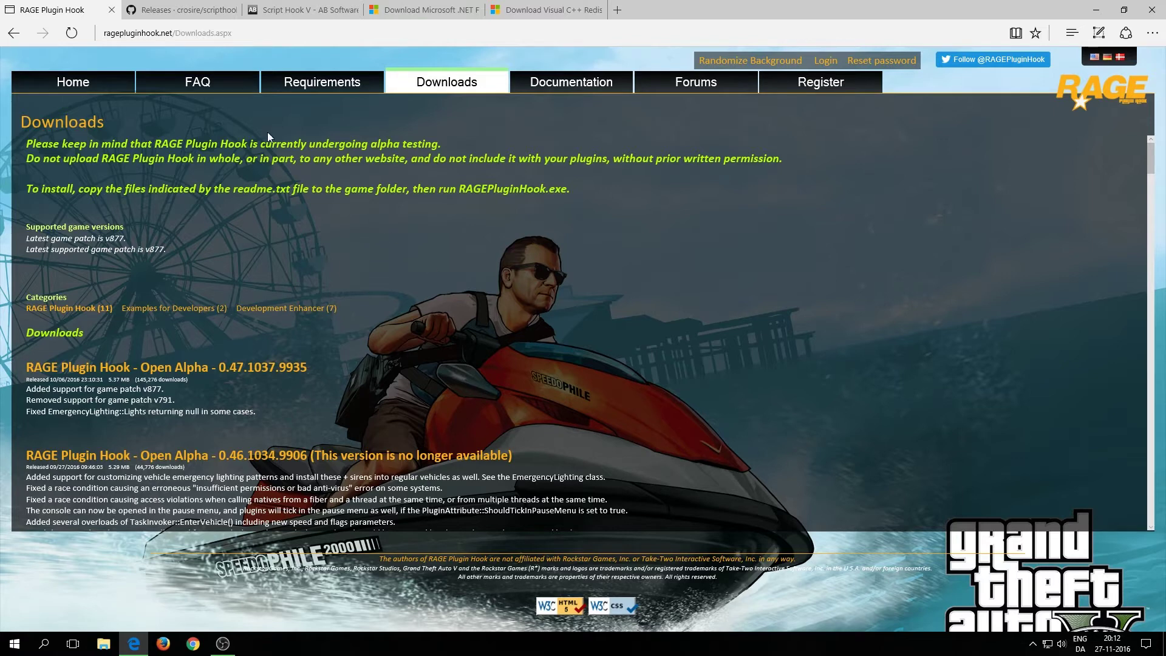
Save ScriptHookVDotNet.zip (v2.9.3) from the GitHub releases page, then close that tab
click(189, 7)
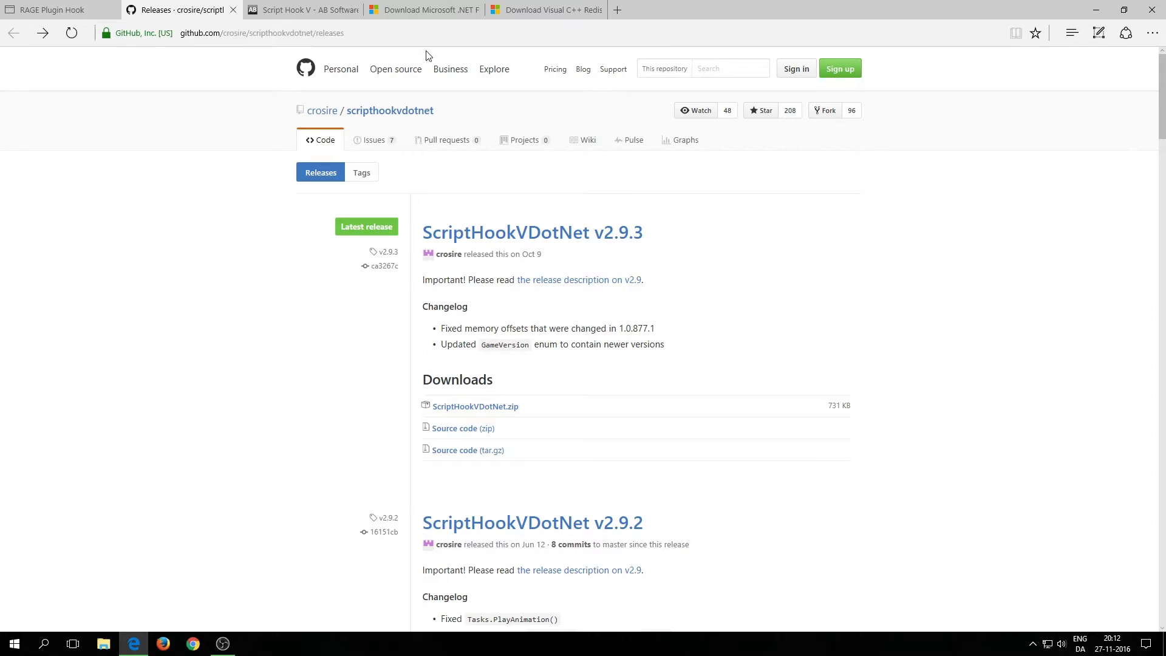
click(475, 413)
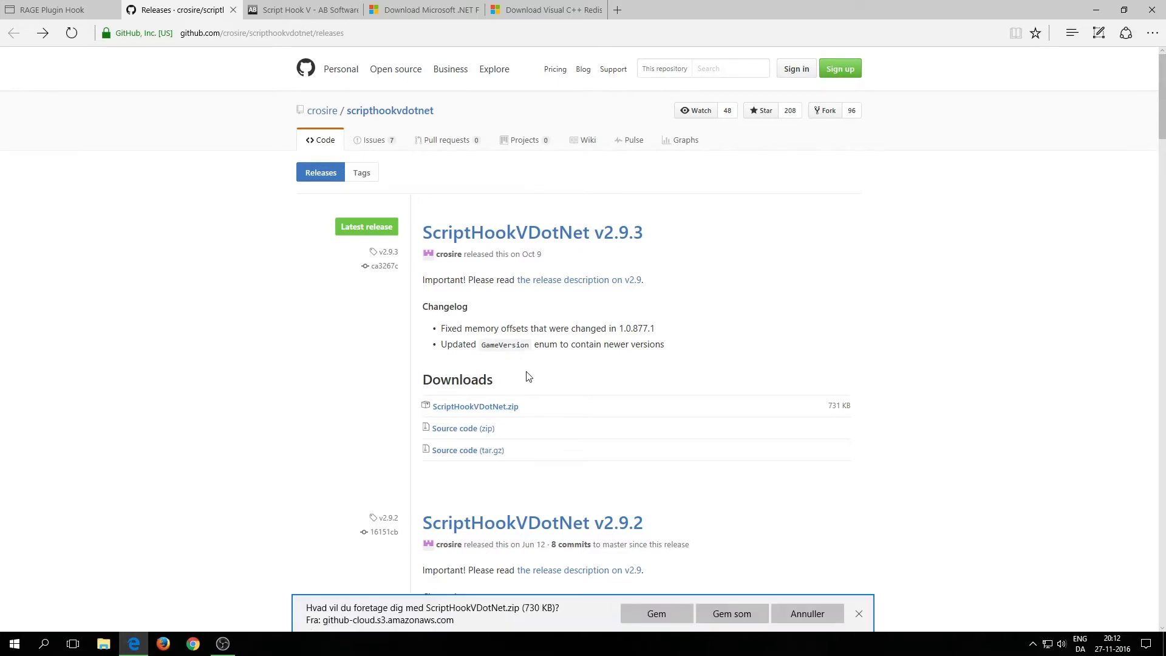
click(650, 606)
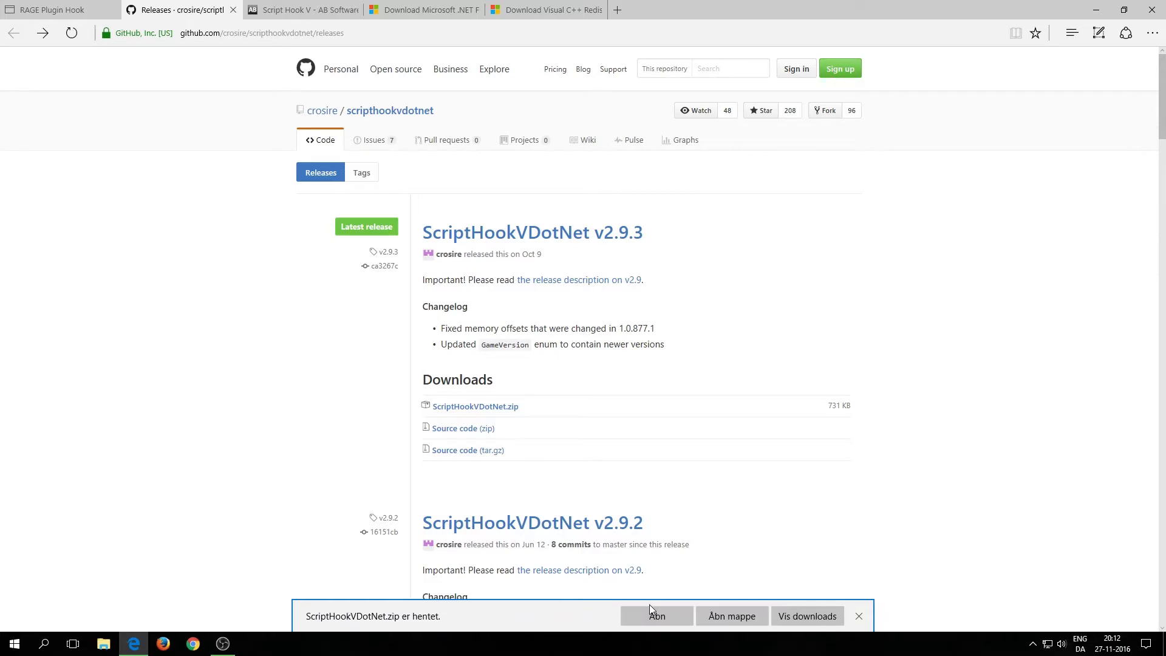
click(233, 10)
Save ScriptHookV_1.0.877.1.zip from dev-c.com, then close the Script Hook V tab
scroll(484, 170, down, 2)
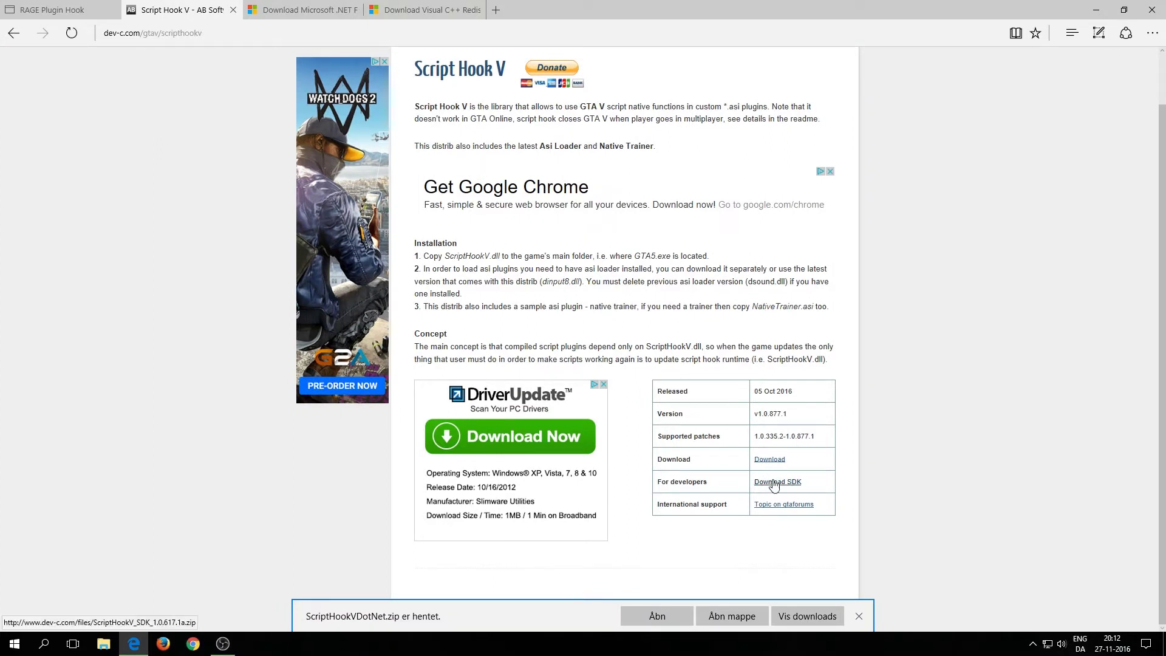
click(777, 460)
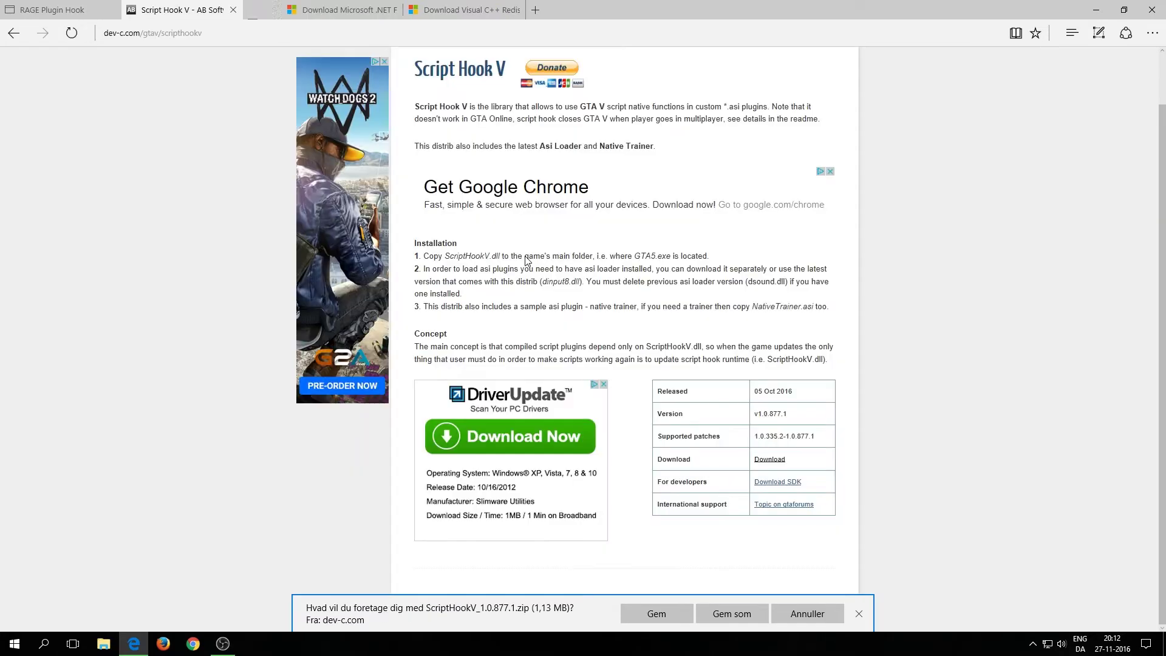
click(655, 617)
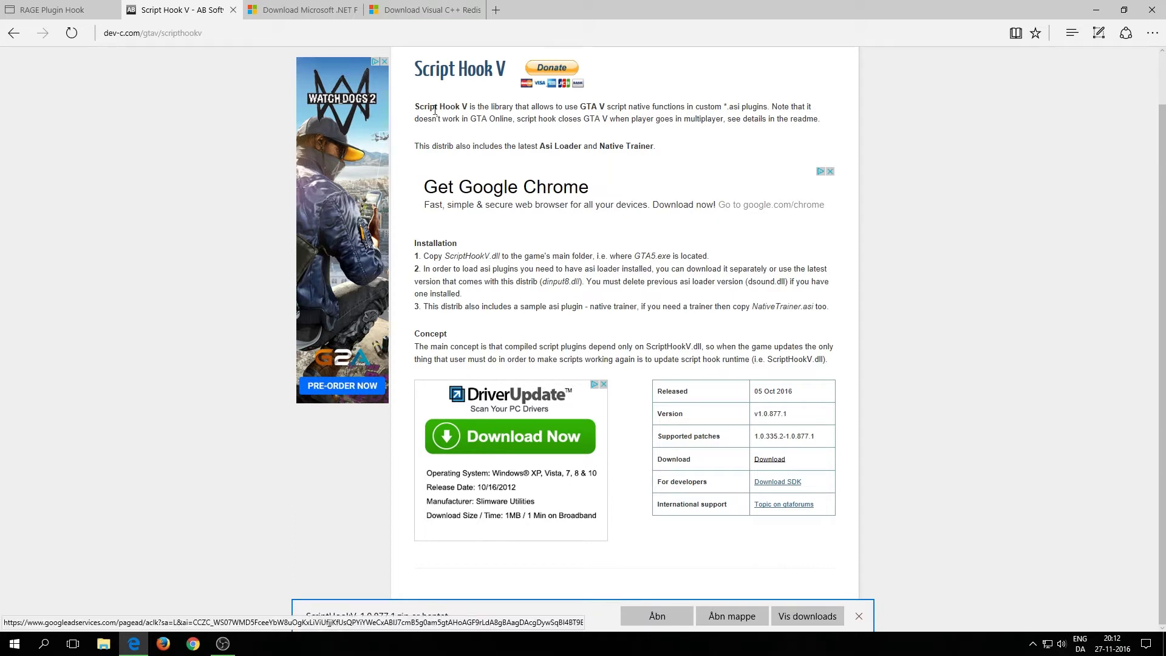
click(233, 10)
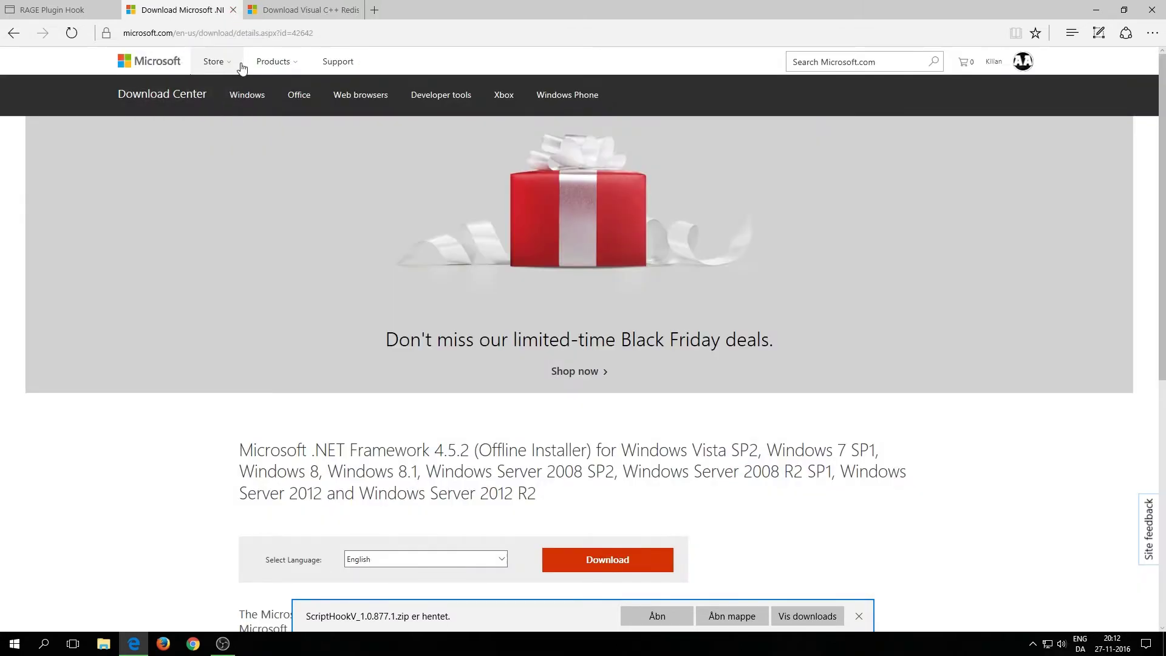
Review the Visual C++ 2015 and .NET Framework 4.5.2 download pages, then close both tabs
click(298, 5)
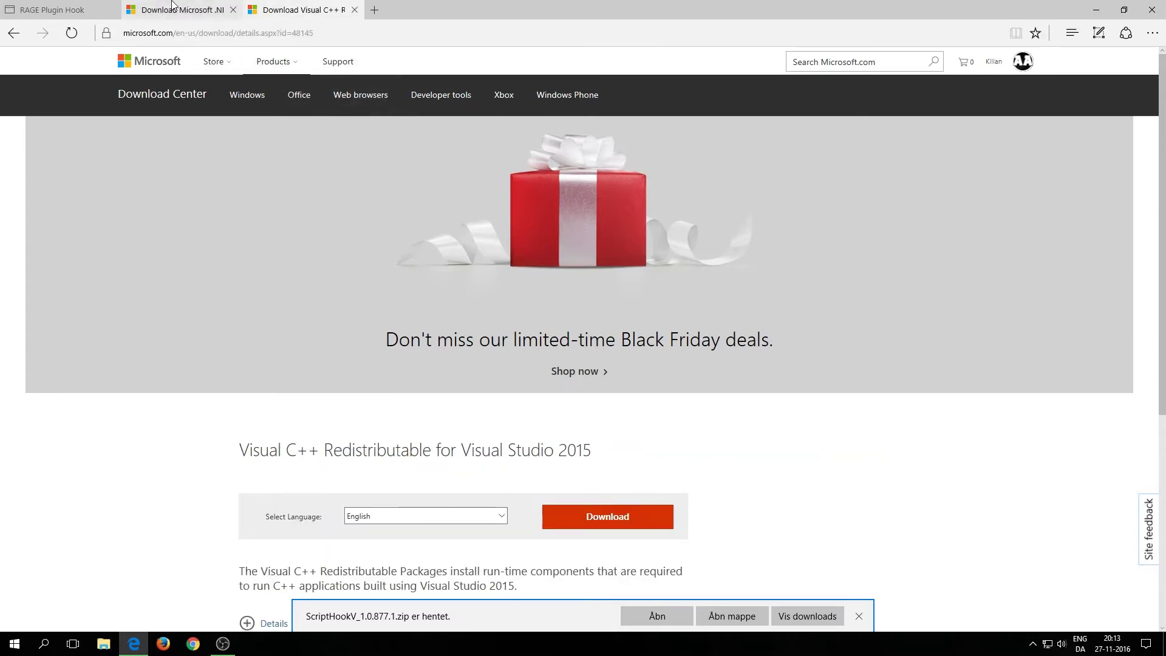
key(ctrl+shift+Tab)
scroll(588, 390, down, 3)
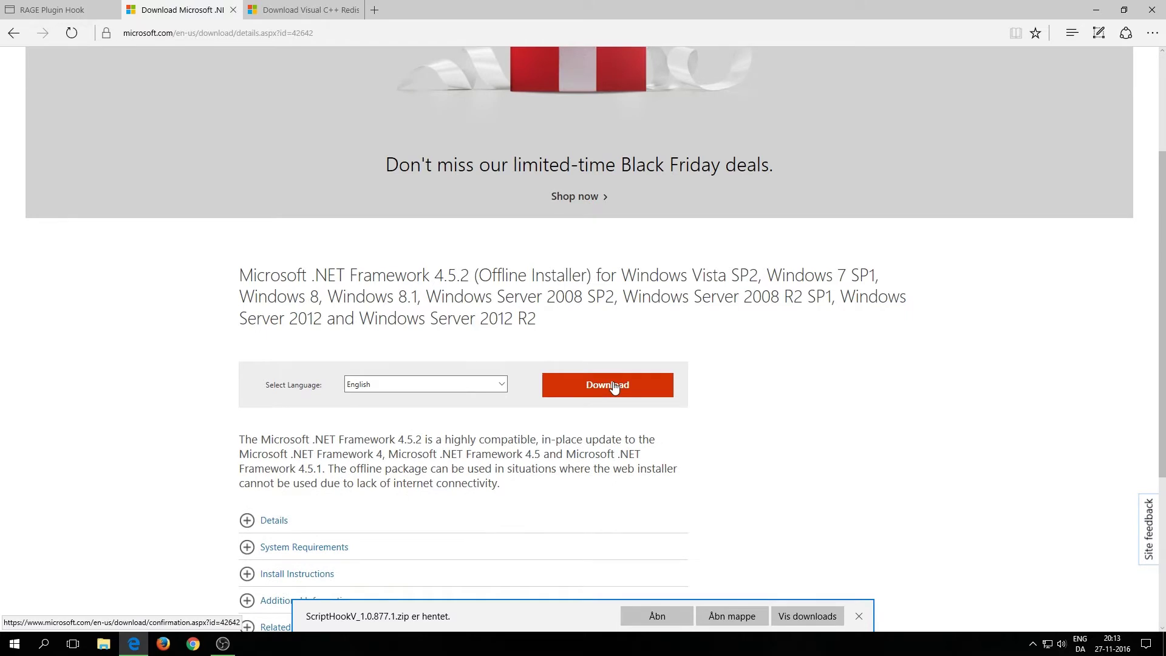
key(ctrl+Tab)
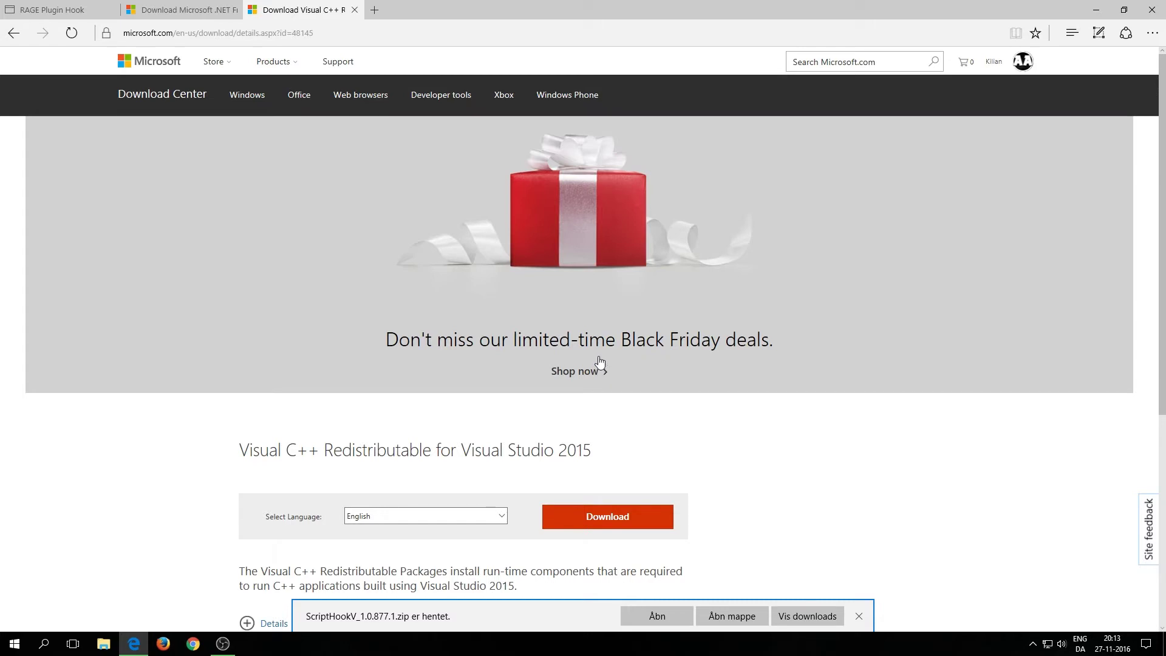
click(355, 10)
click(236, 10)
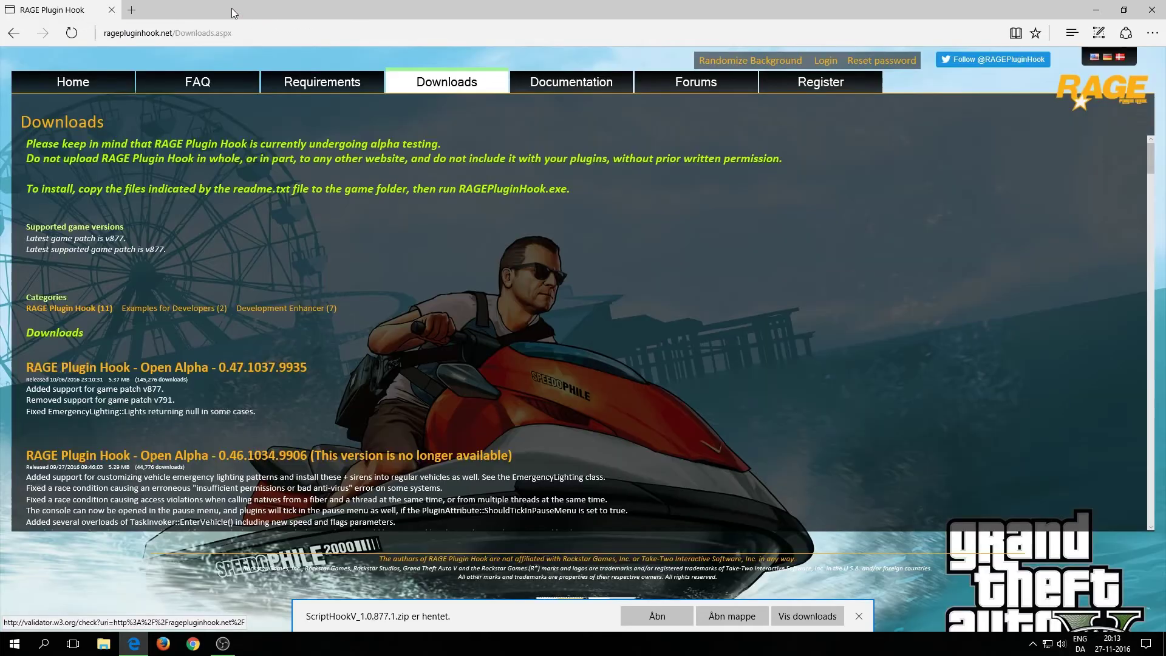
Close Edge and open File Explorer to a Grand Theft Auto V folder
click(1152, 10)
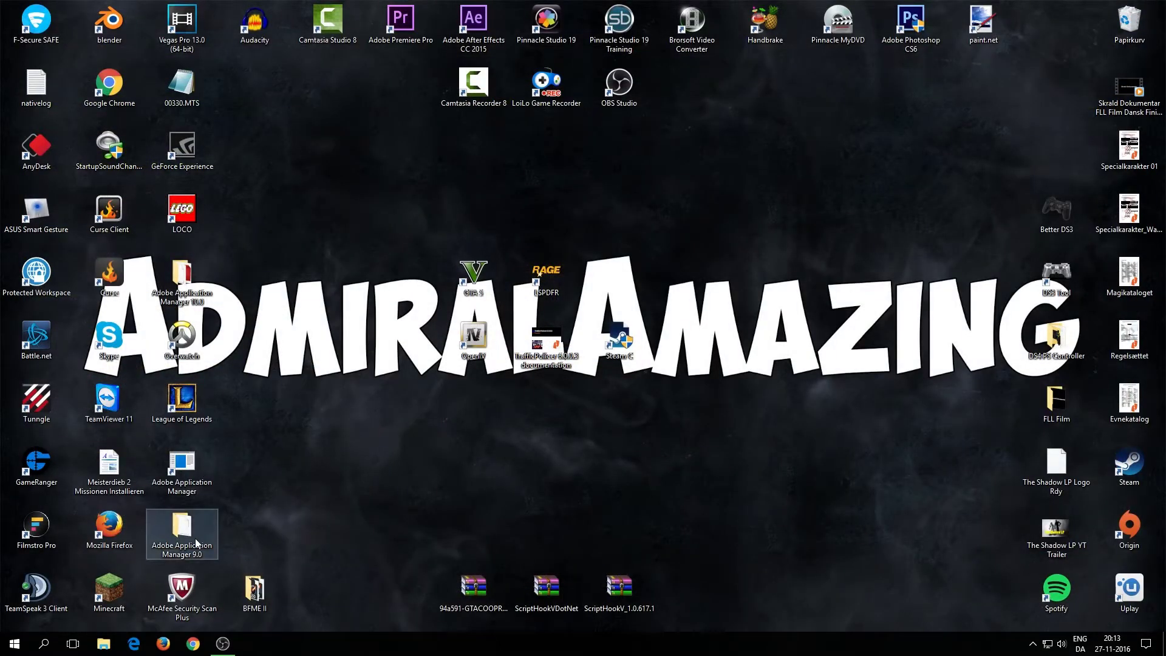
click(108, 646)
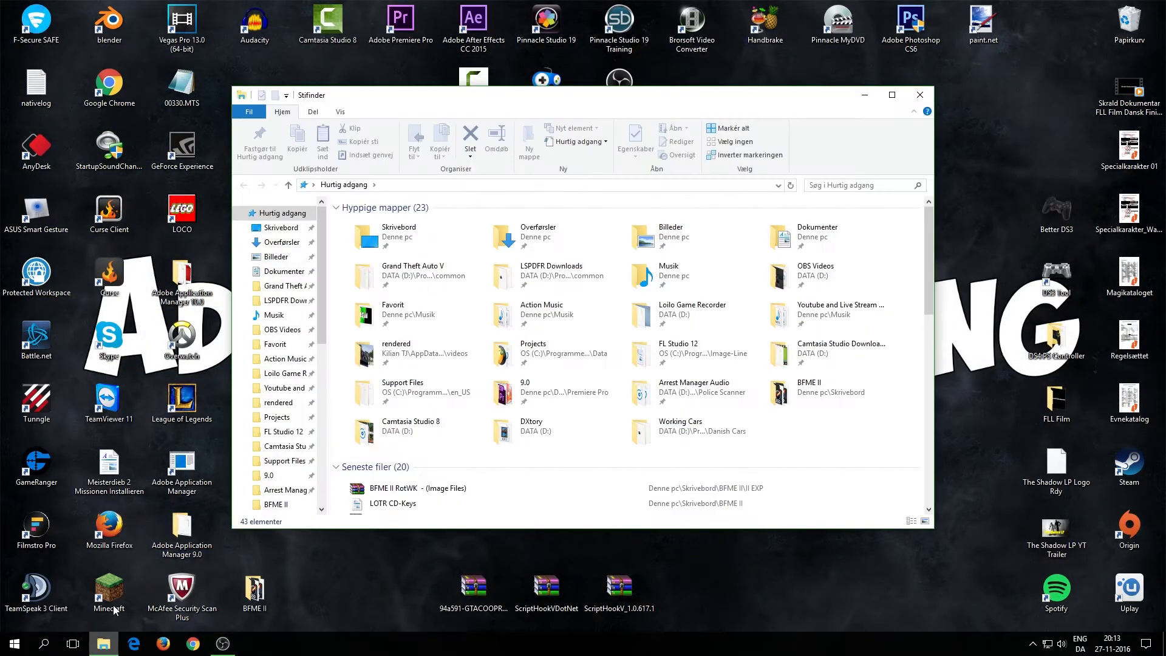
scroll(296, 381, down, 1)
scroll(296, 379, up, 1)
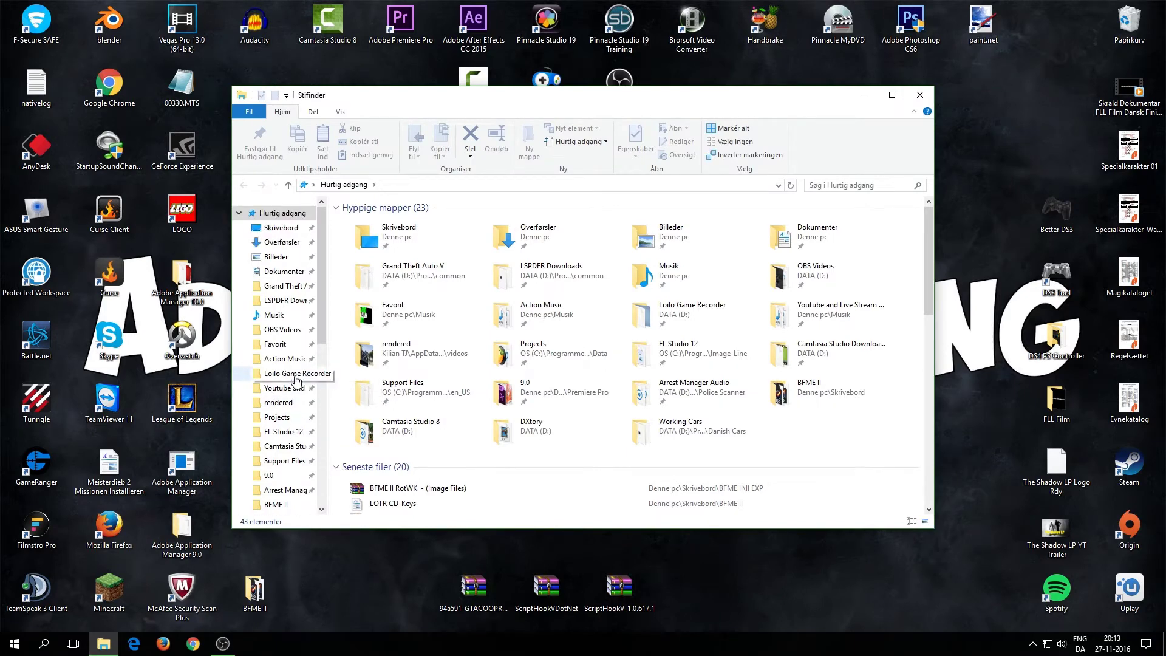
click(287, 291)
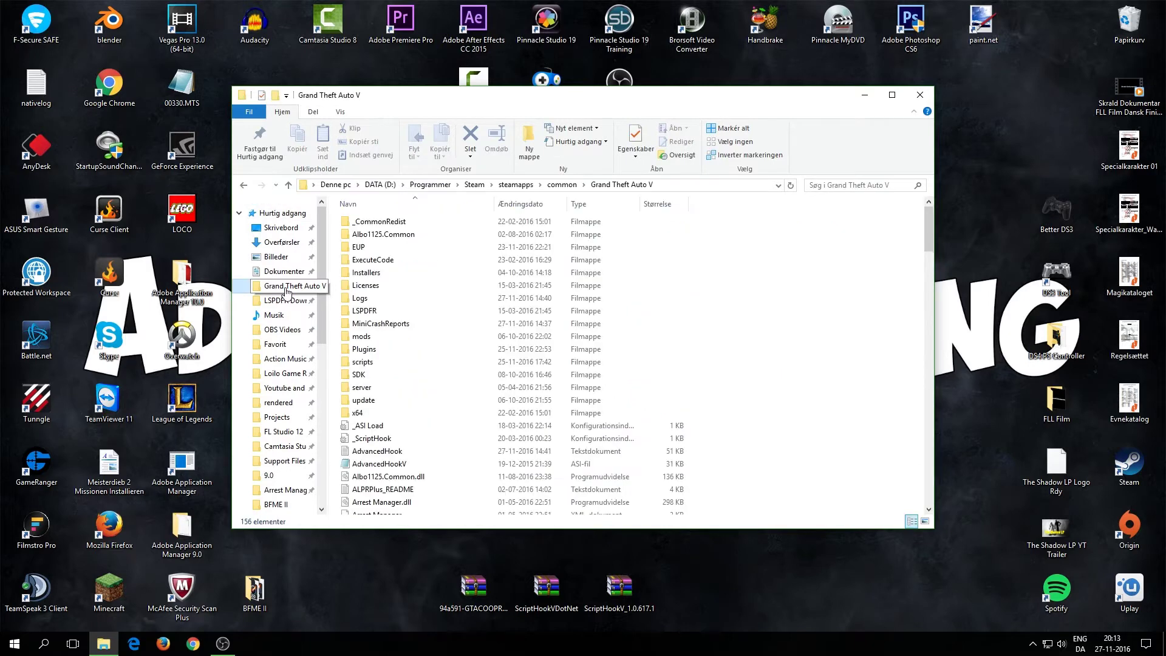
Navigate to DATA (D:)\Programmer\Steam\steamapps\common\Grand Theft Auto V and browse its 156 items
click(377, 185)
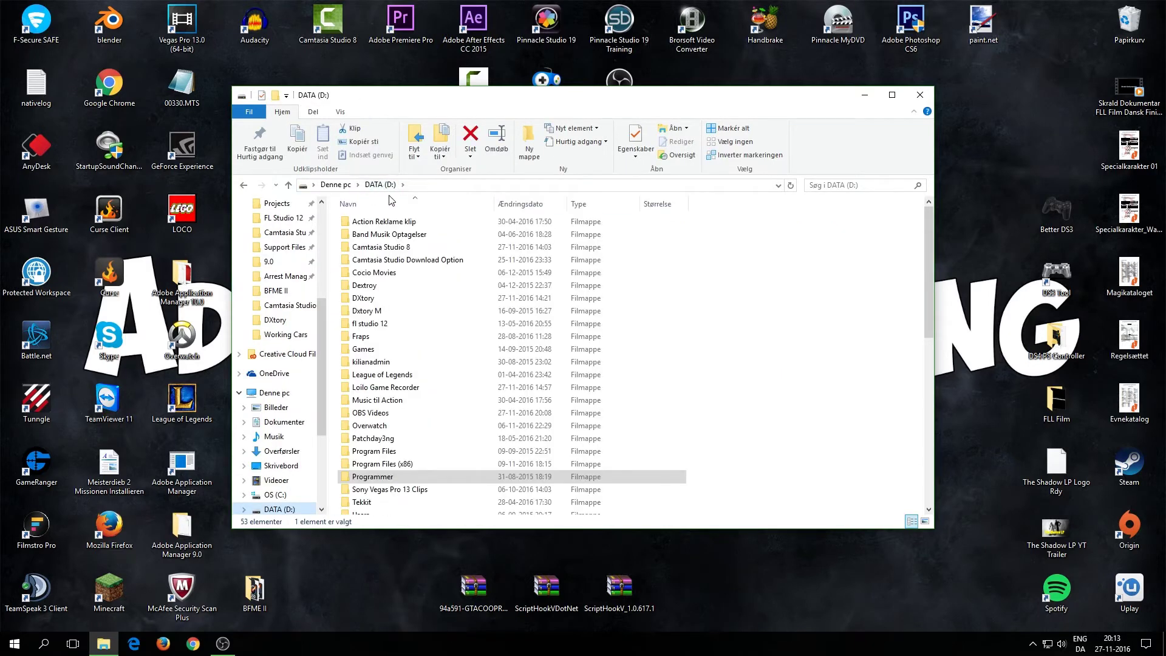
scroll(448, 365, down, 2)
double_click(416, 445)
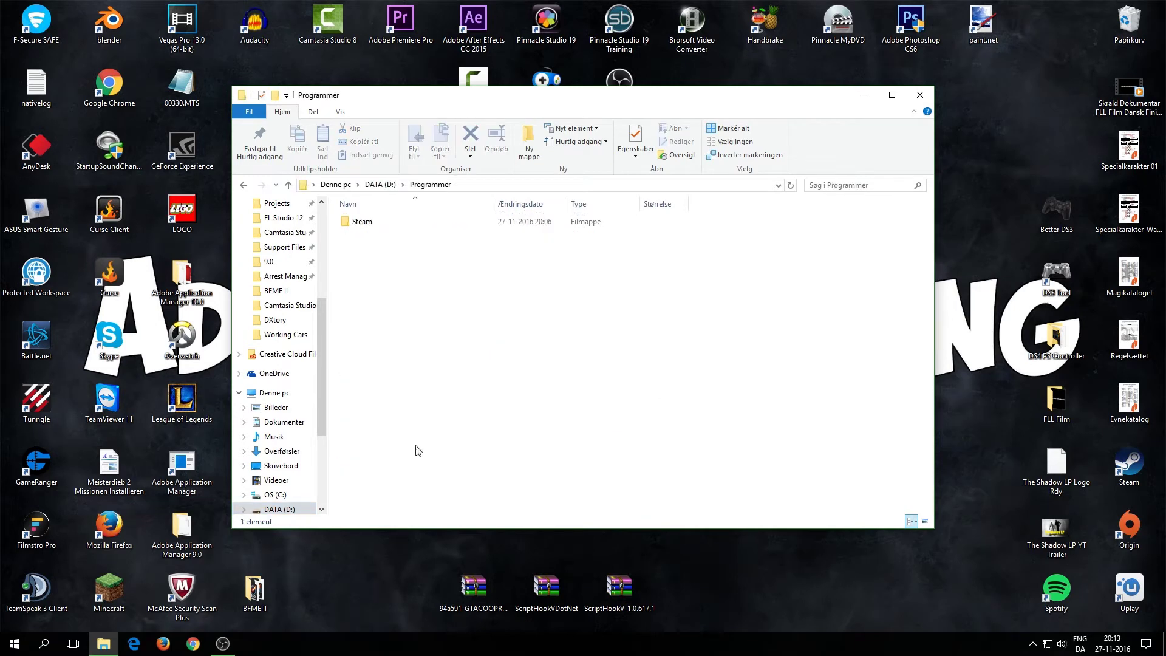
double_click(414, 224)
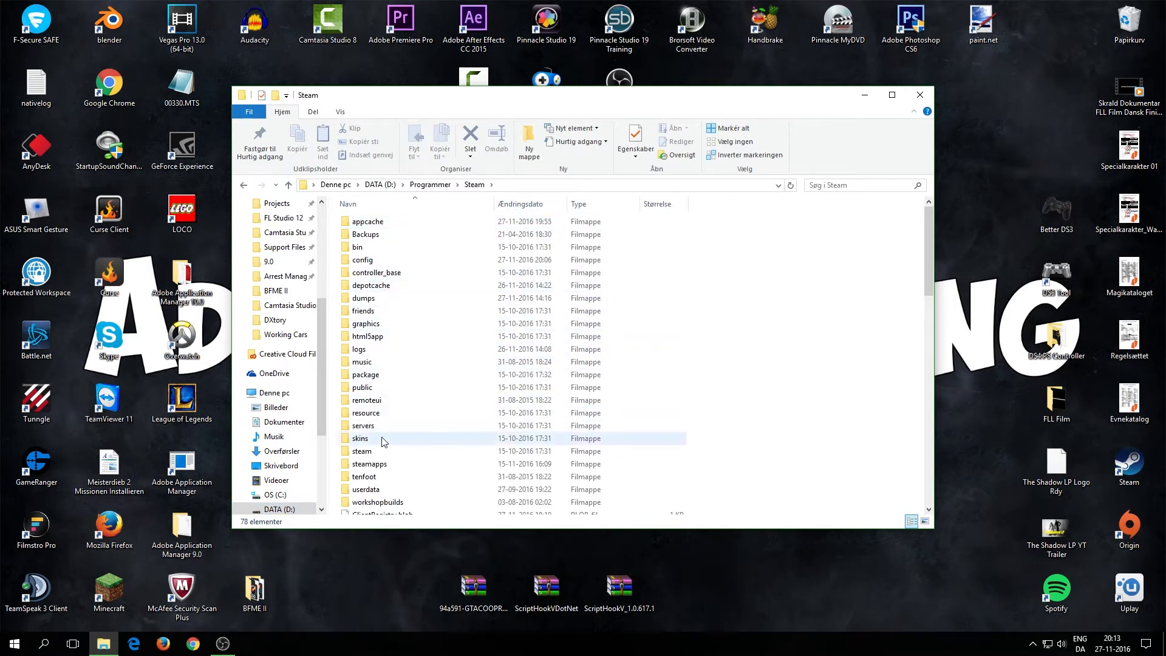
double_click(373, 464)
double_click(371, 222)
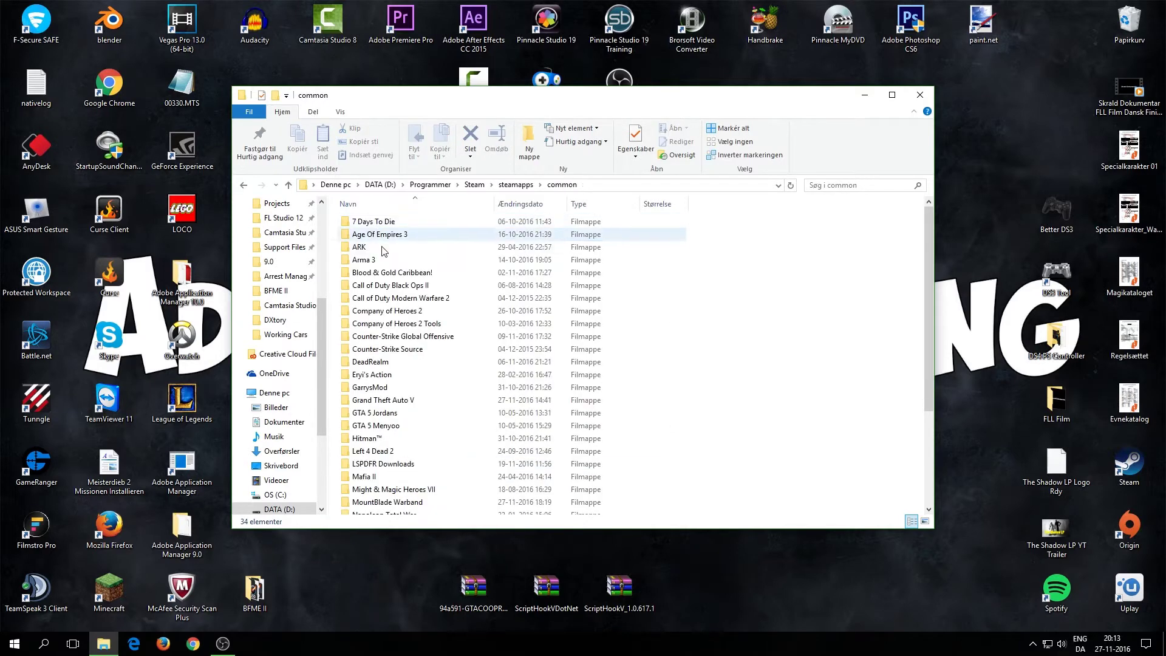
scroll(403, 322, down, 1)
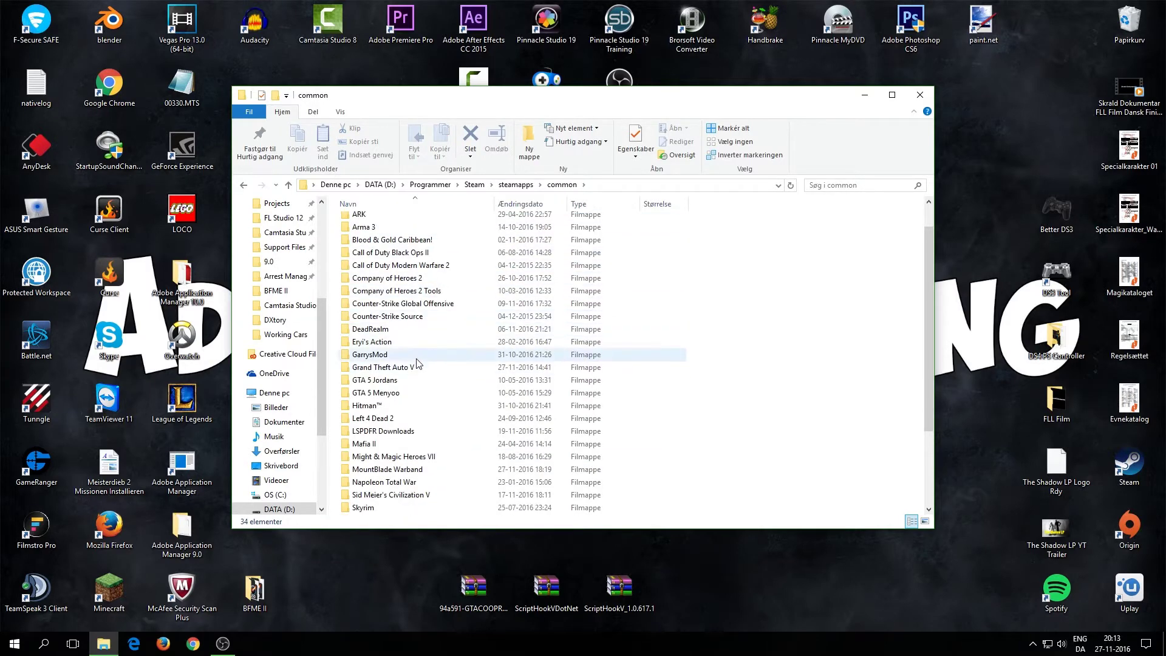
double_click(416, 367)
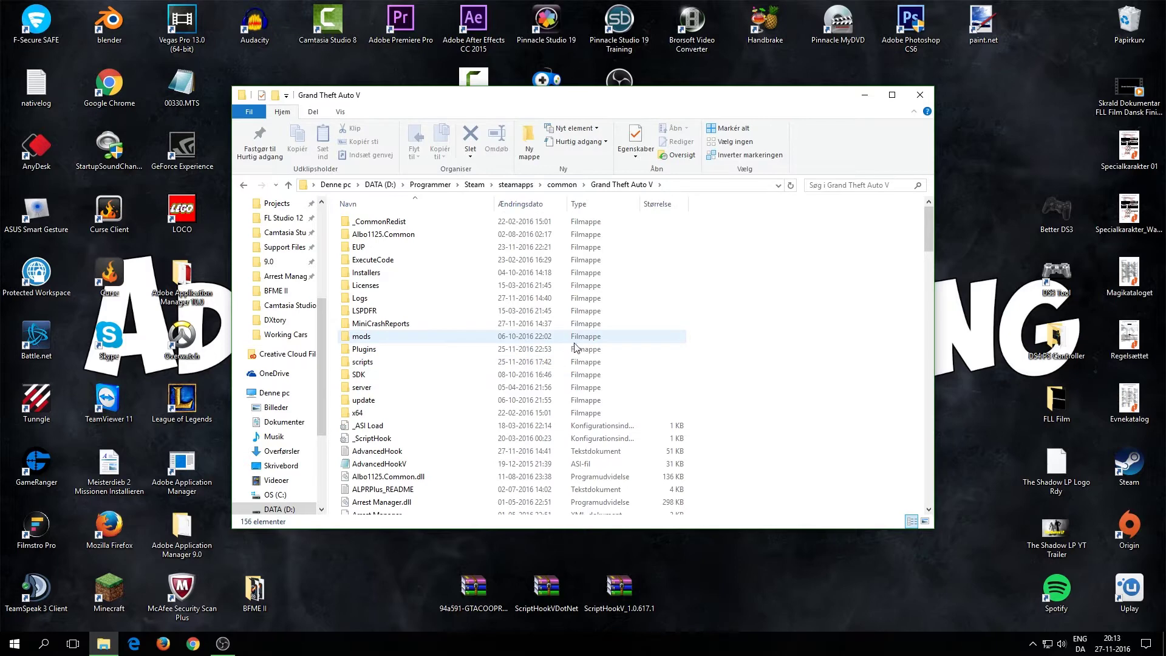
scroll(668, 347, down, 2)
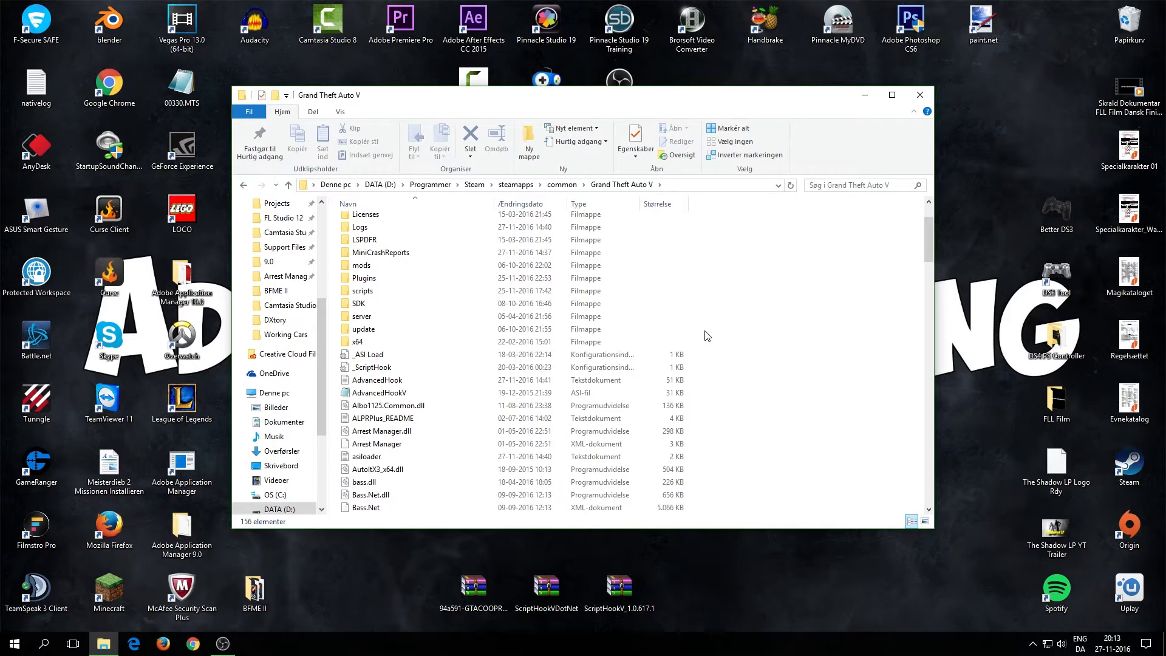
scroll(708, 336, down, 4)
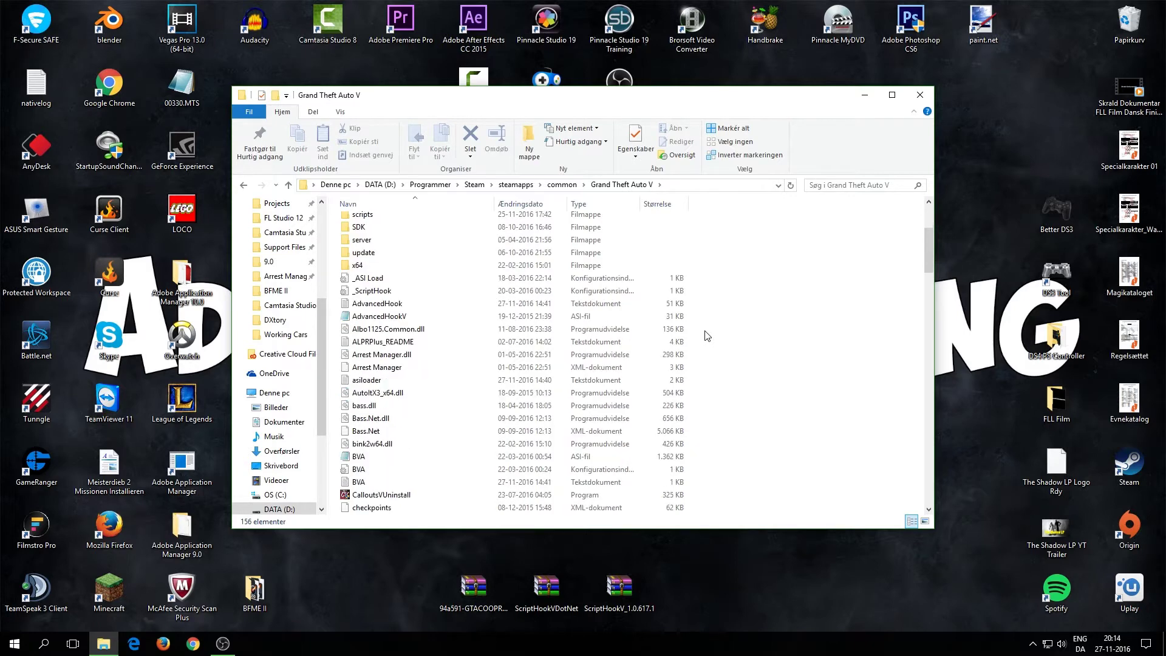
scroll(707, 336, up, 5)
scroll(707, 336, up, 1)
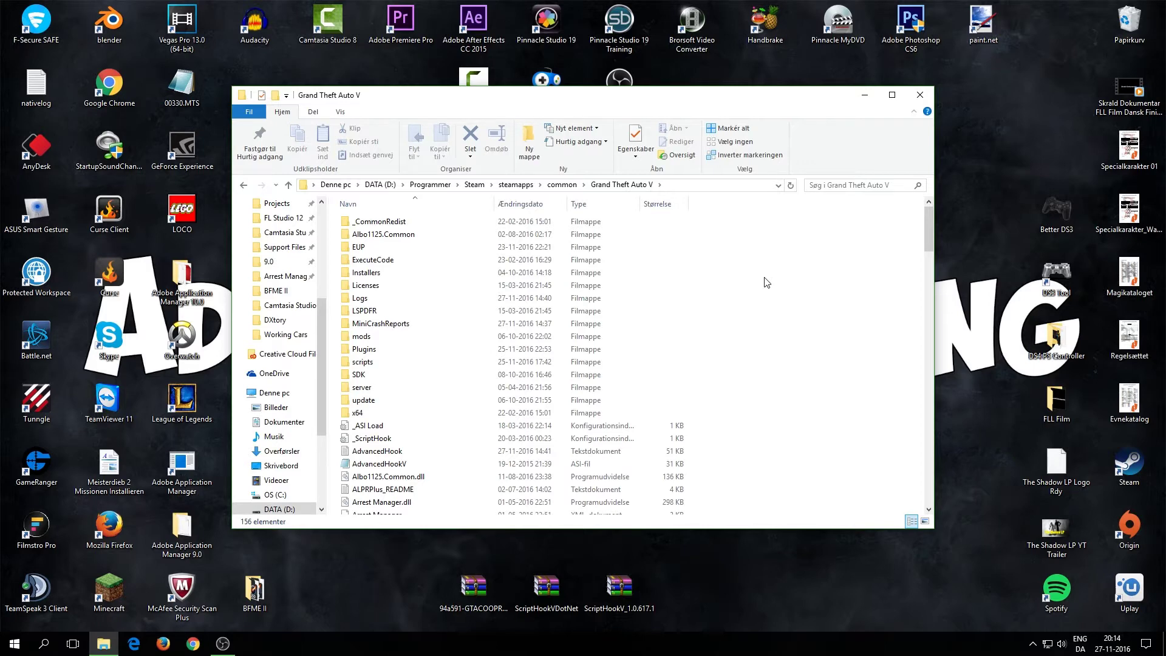
Open the Overførsler downloads folder in a second Explorer window, snapped right of the Grand Theft Auto V folder
right_click(103, 643)
click(55, 314)
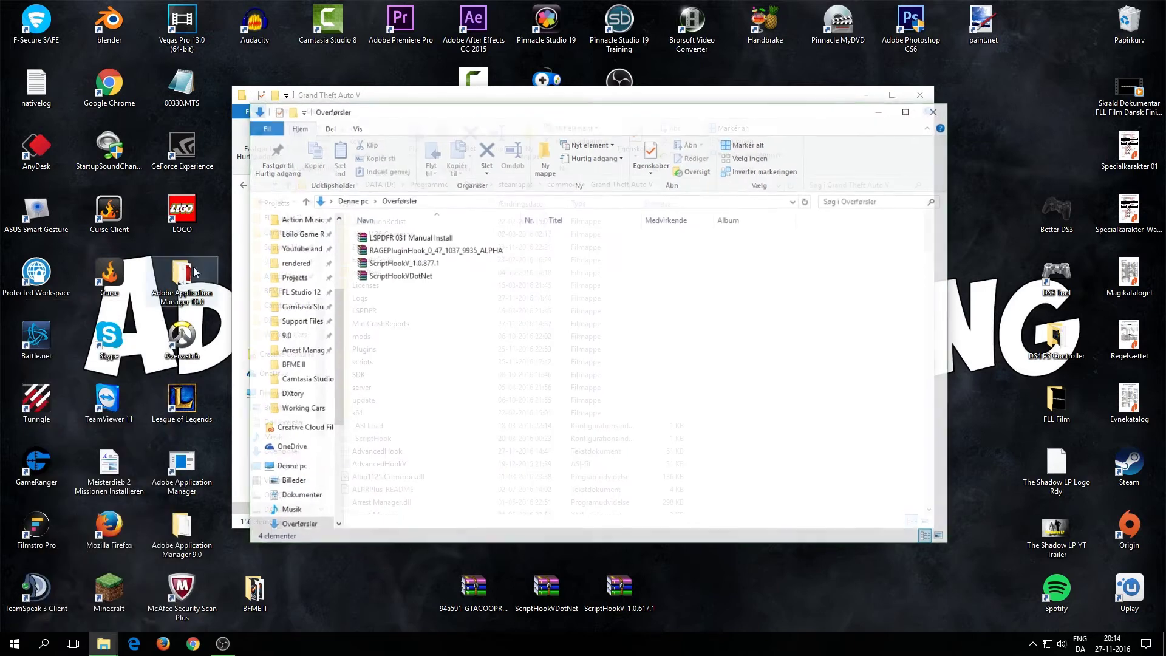
drag(468, 315, 432, 243)
click(450, 350)
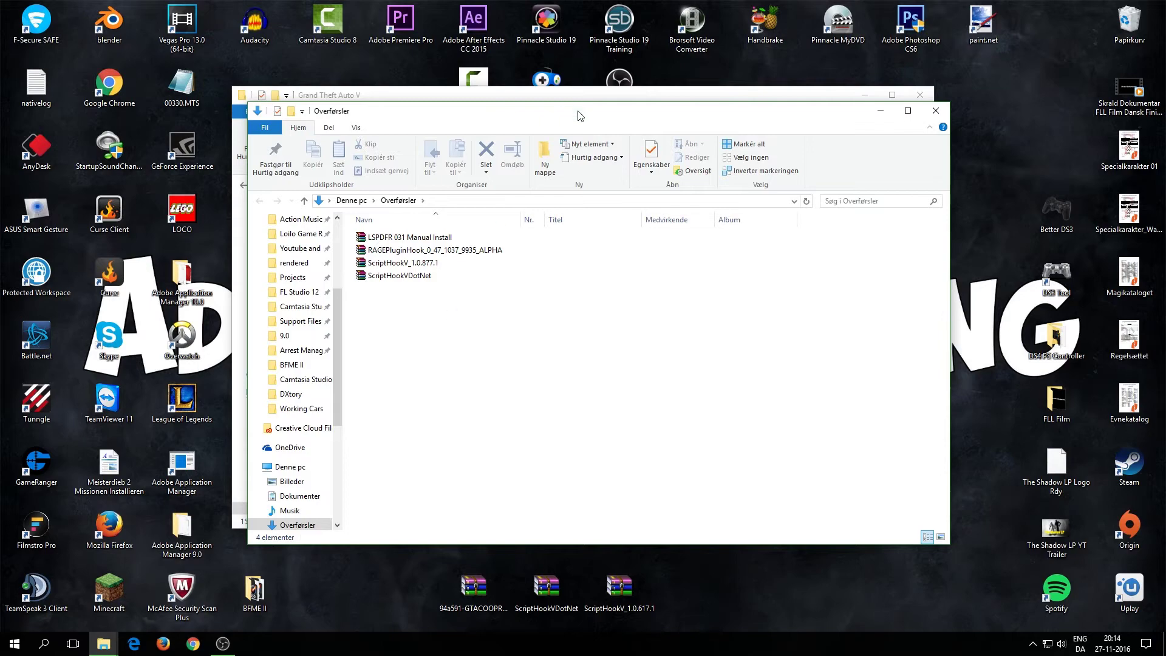
drag(578, 96, 1, 97)
click(790, 163)
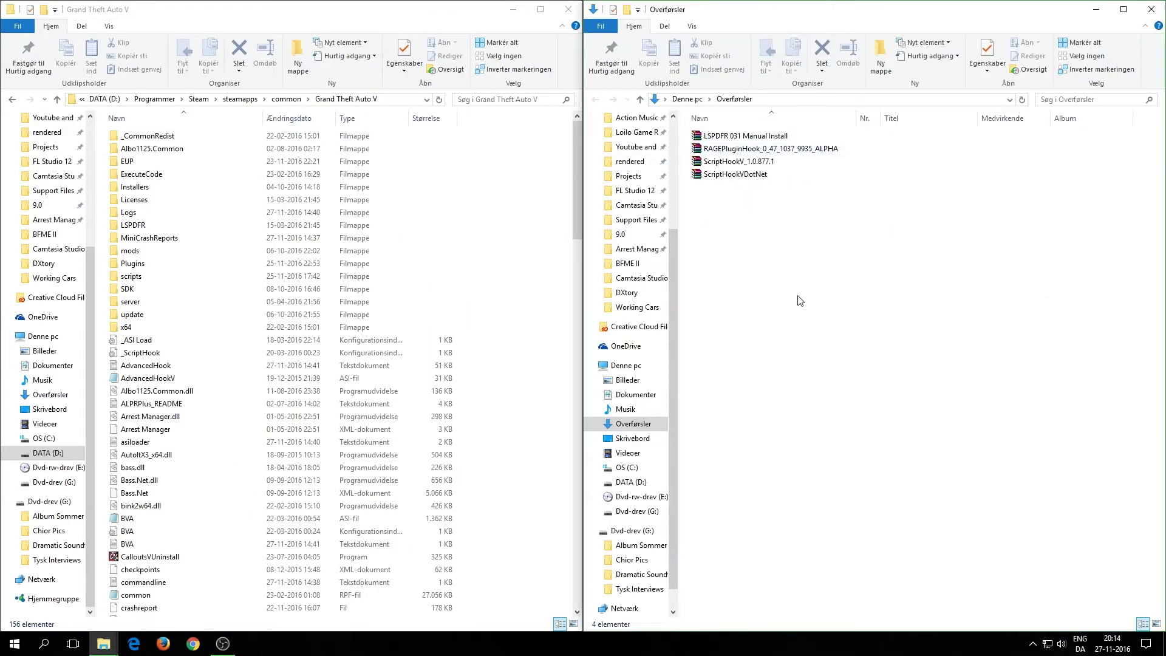
Copy all contents of the LSPDFR 031 Manual Install archive into the Grand Theft Auto V folder, then close WinRAR
double_click(800, 140)
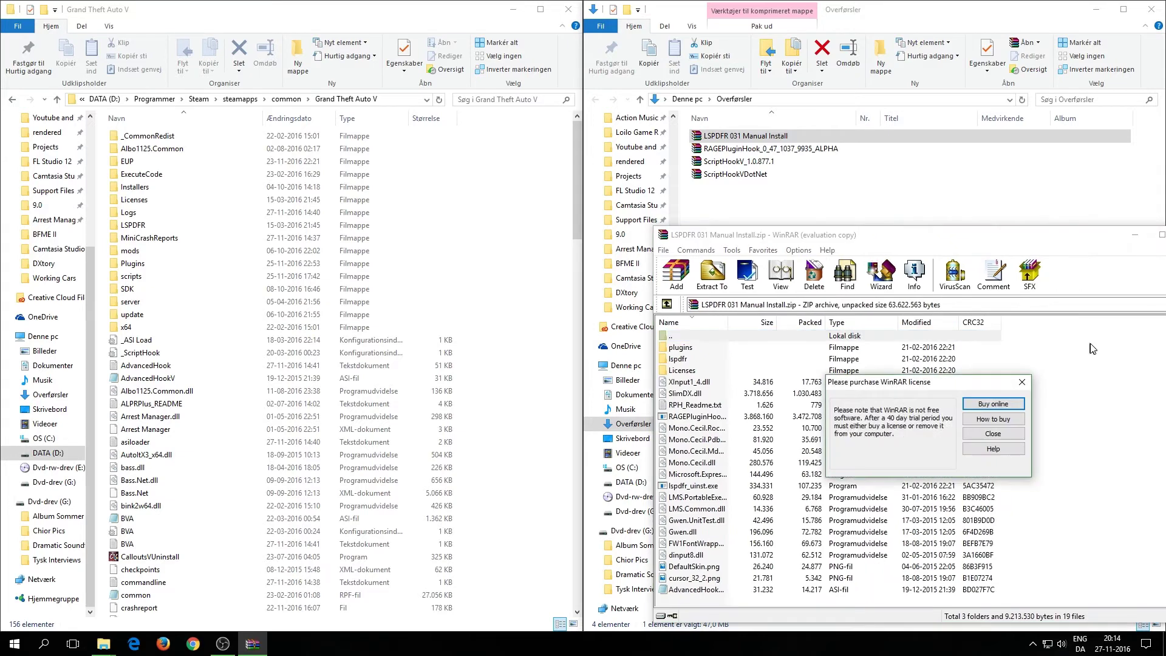
key(Escape)
key(Escape)
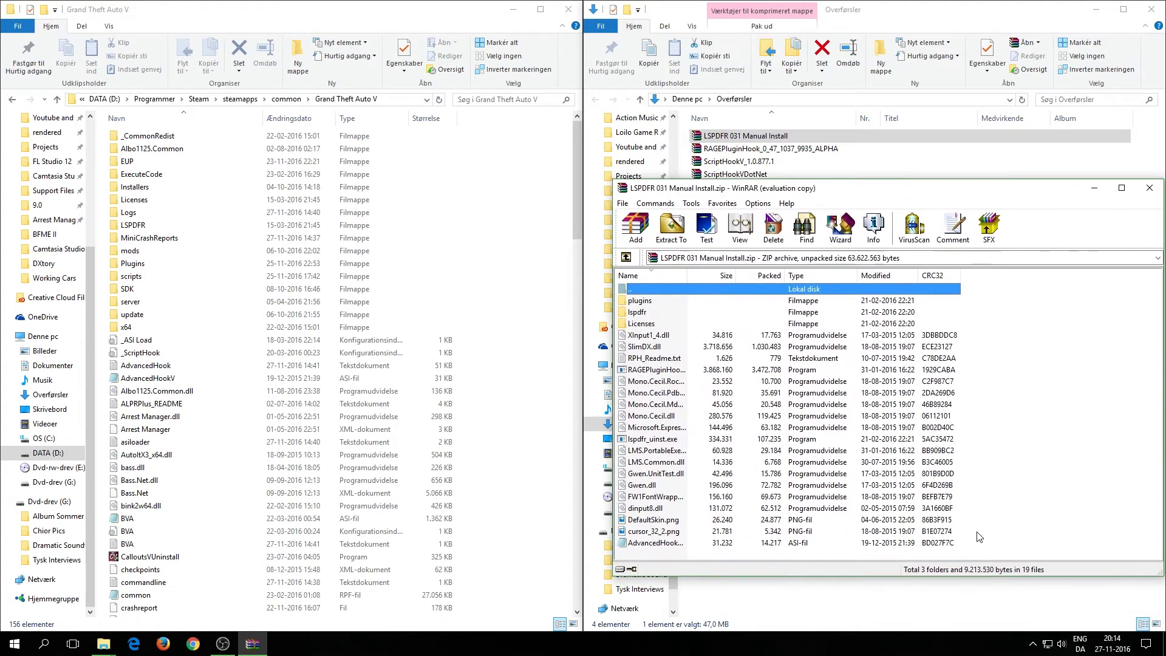
drag(979, 555, 555, 365)
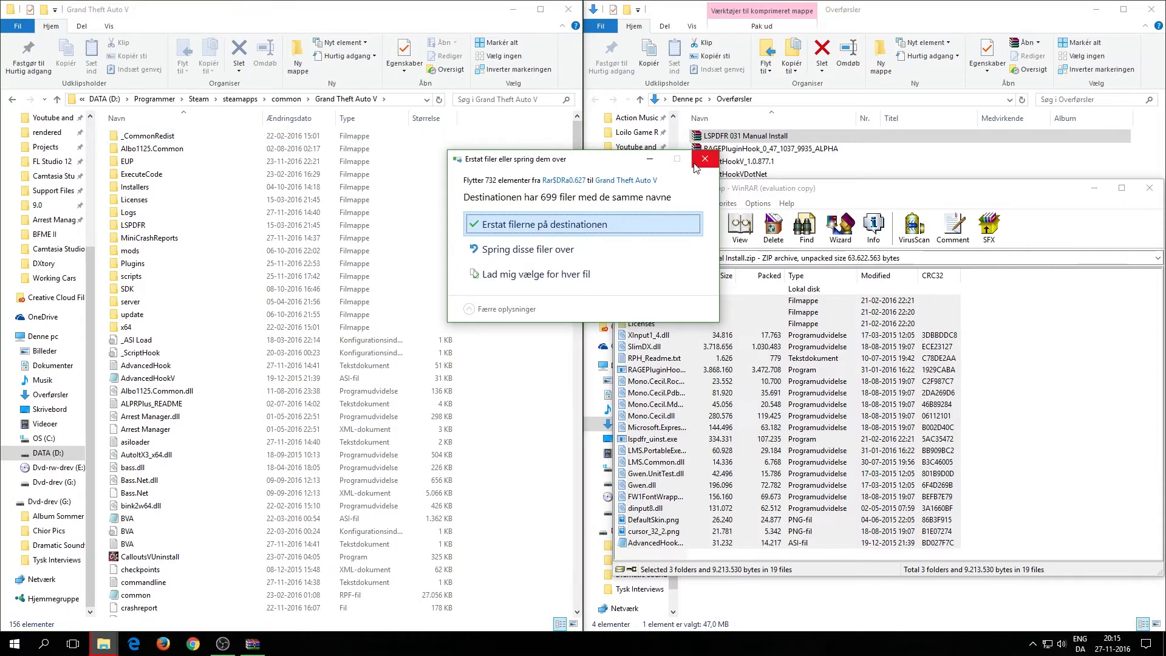
click(696, 169)
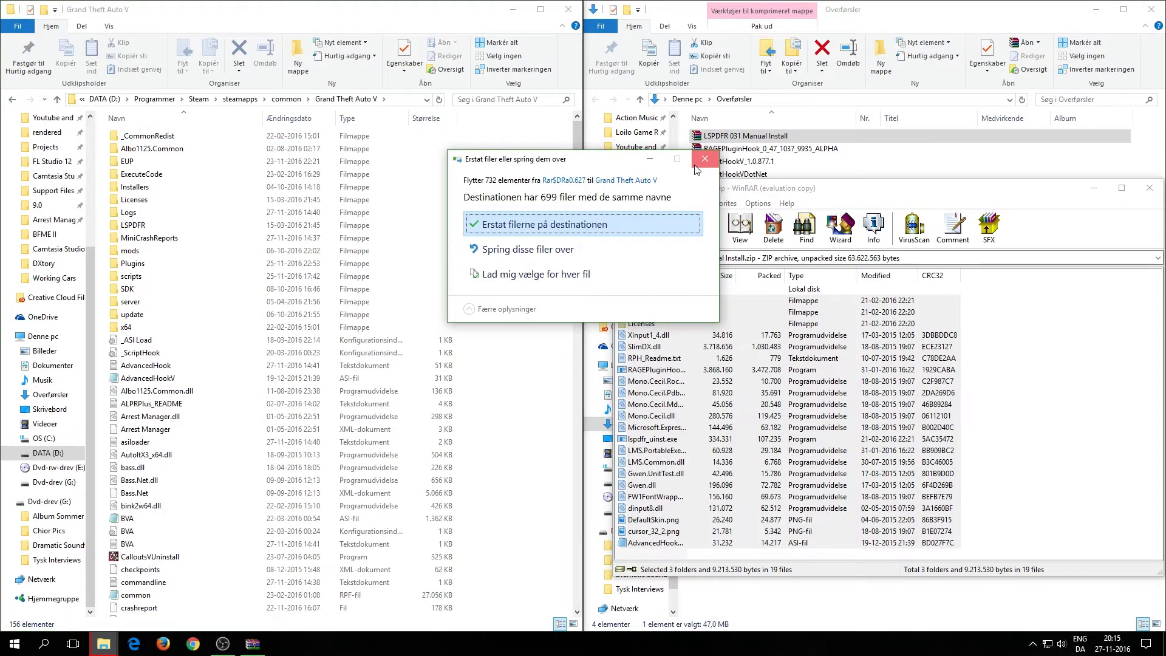
click(705, 159)
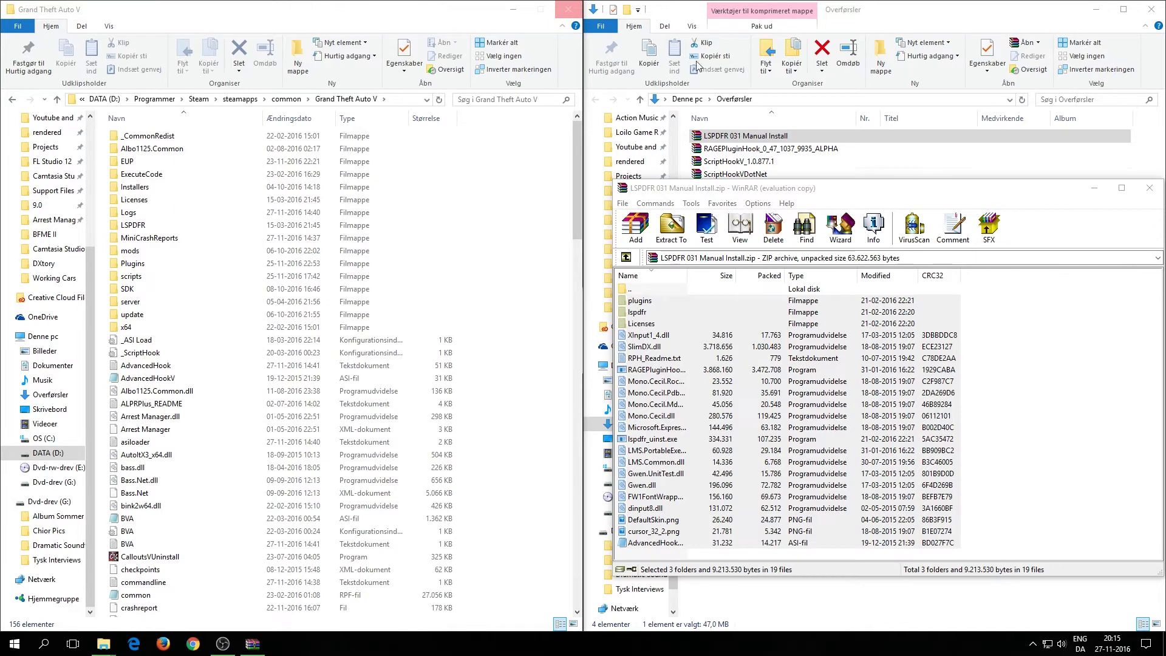
drag(1001, 193, 990, 194)
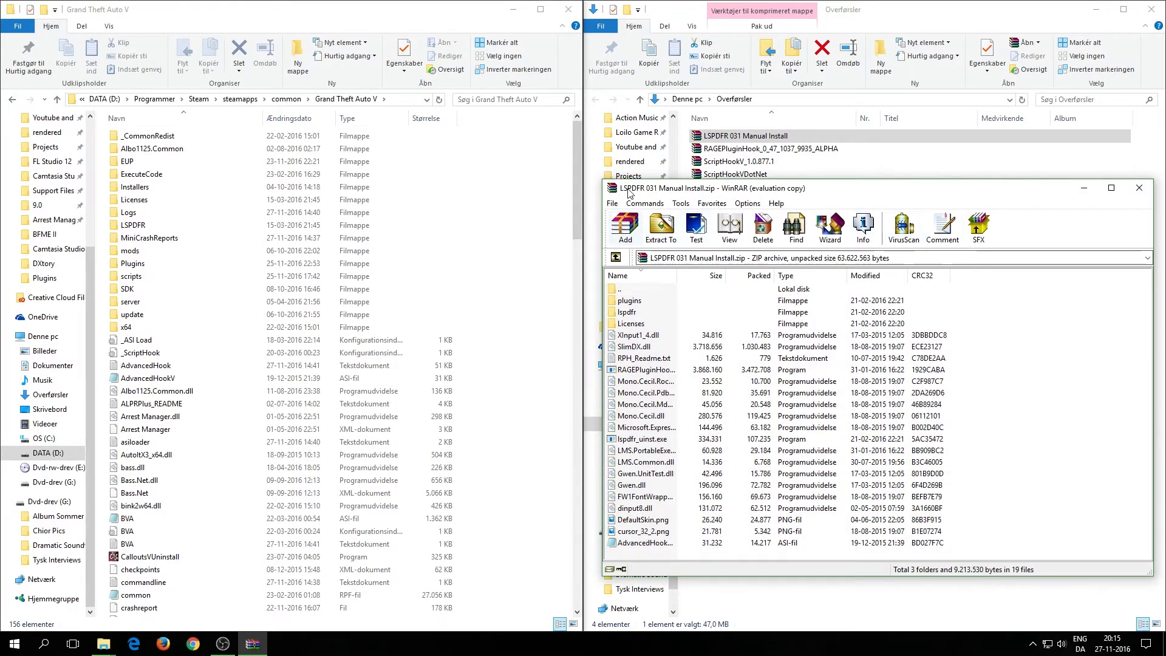
click(1139, 188)
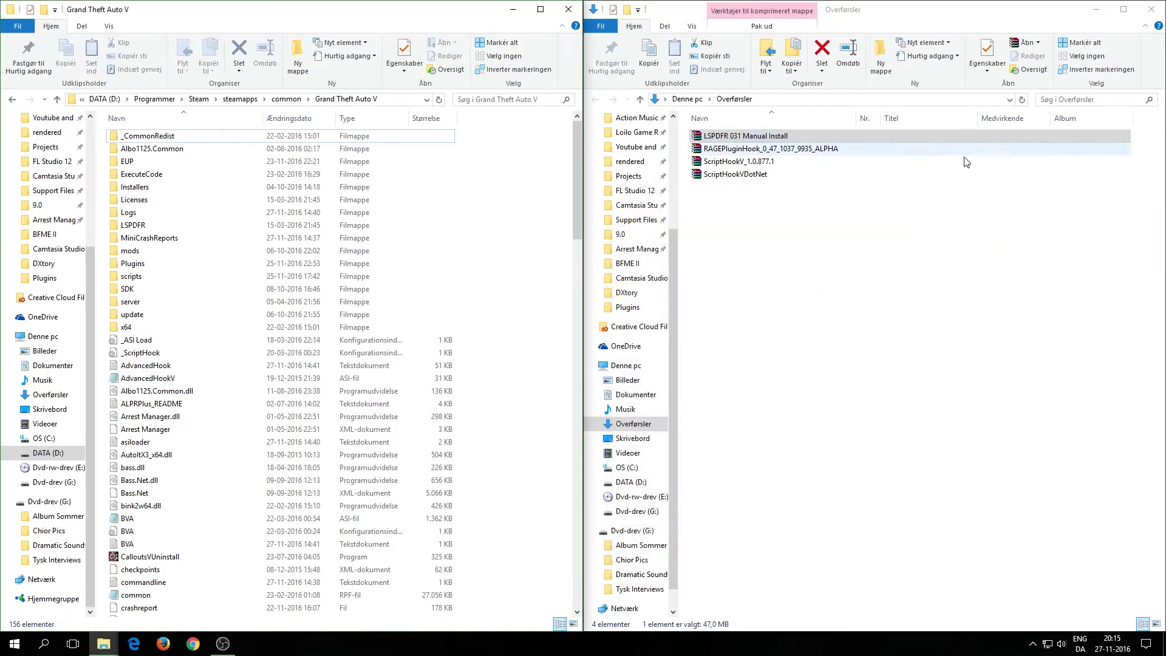
Copy all RAGEPluginHook_0_47_1037_9935_ALPHA archive contents into the Grand Theft Auto V folder and close WinRAR
double_click(941, 151)
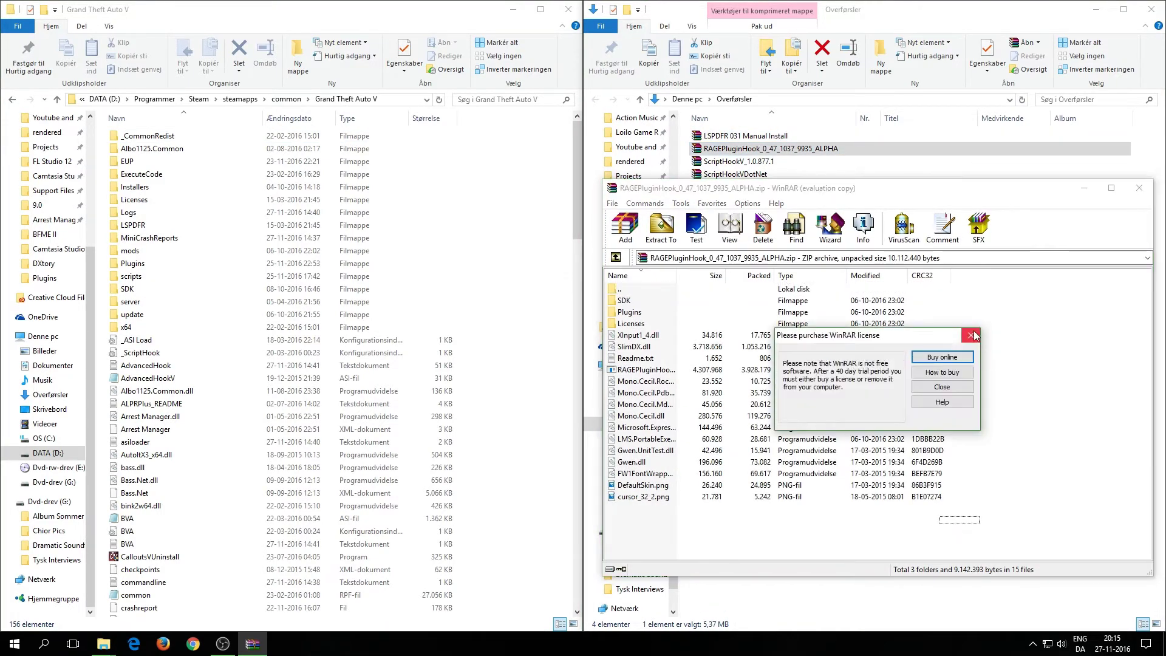
click(979, 327)
drag(942, 525, 698, 298)
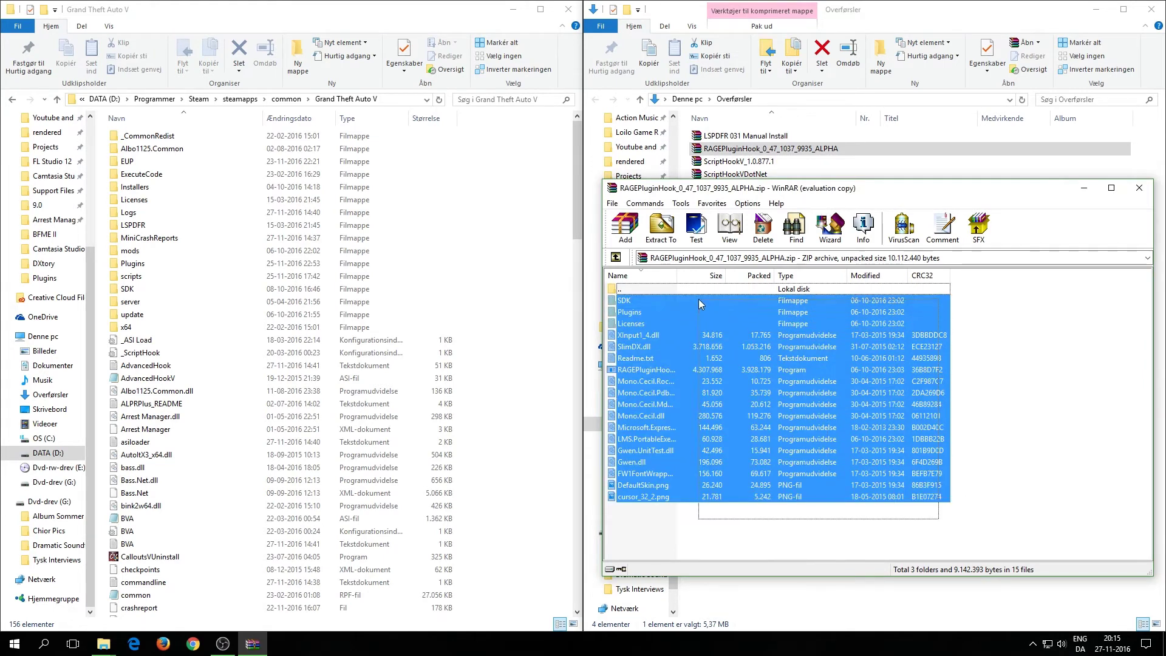
drag(767, 339, 517, 322)
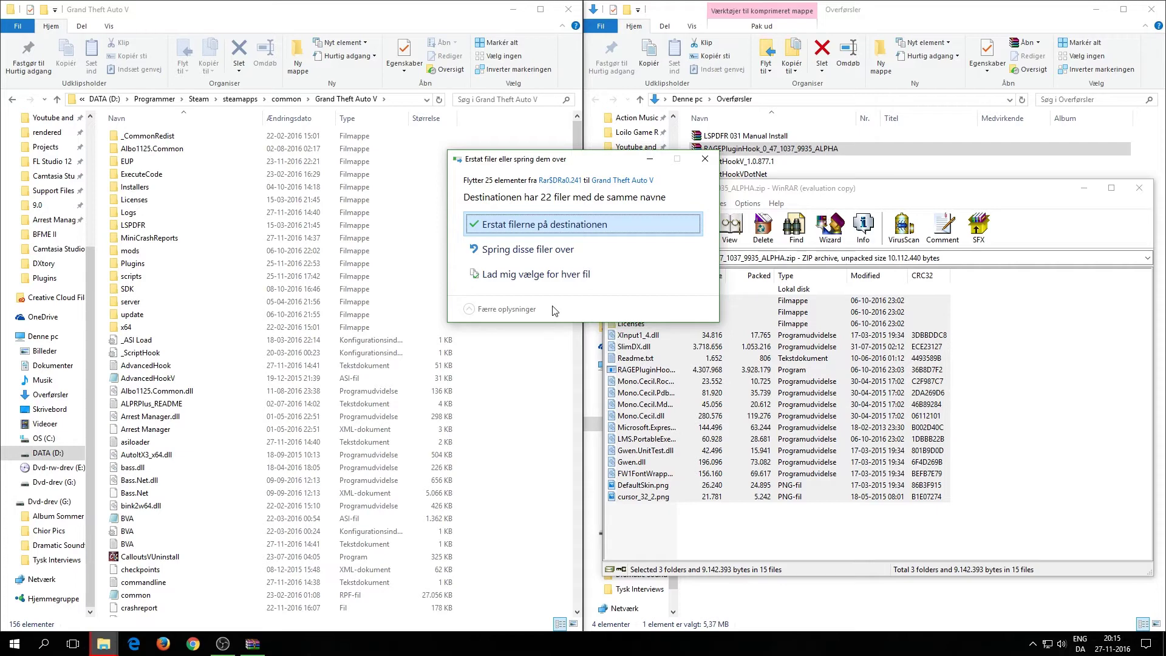
click(705, 159)
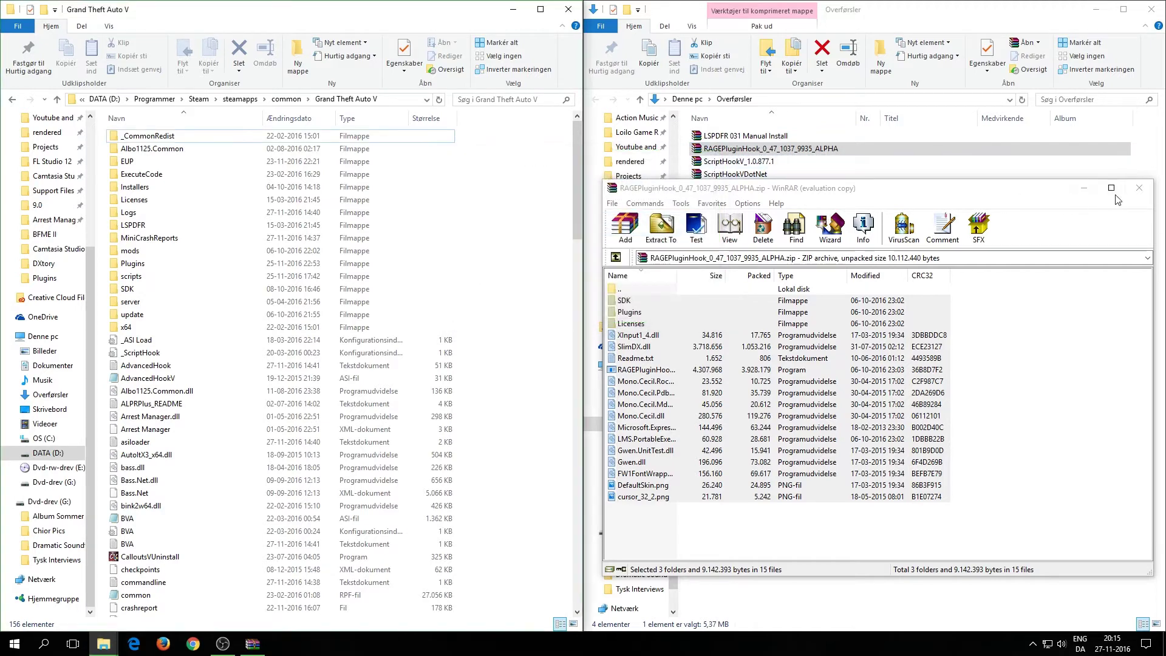
click(1139, 188)
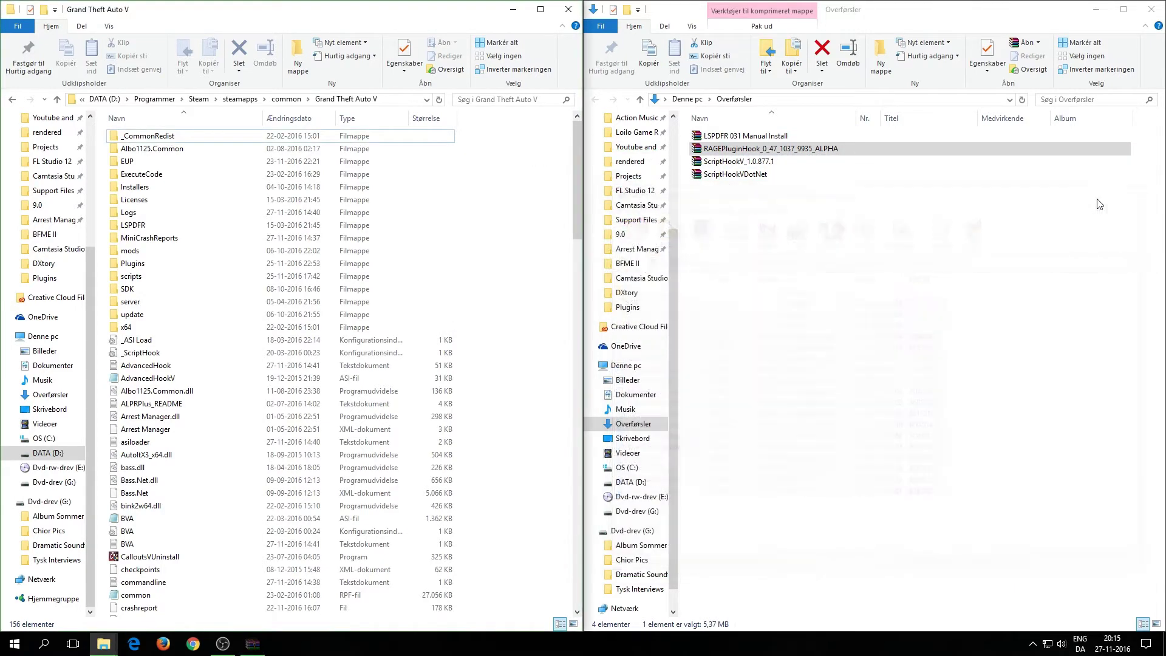
click(773, 164)
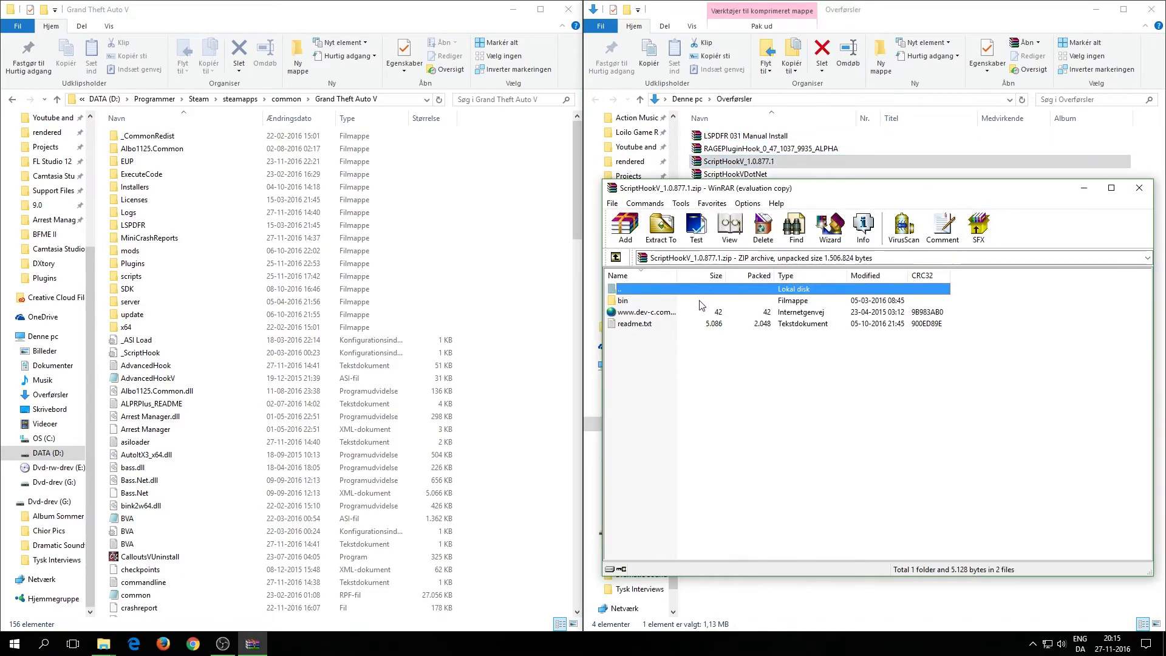
Copy the three files from ScriptHookV_1.0.877.1's bin folder into the Grand Theft Auto V folder
click(979, 334)
double_click(634, 302)
drag(699, 371, 521, 348)
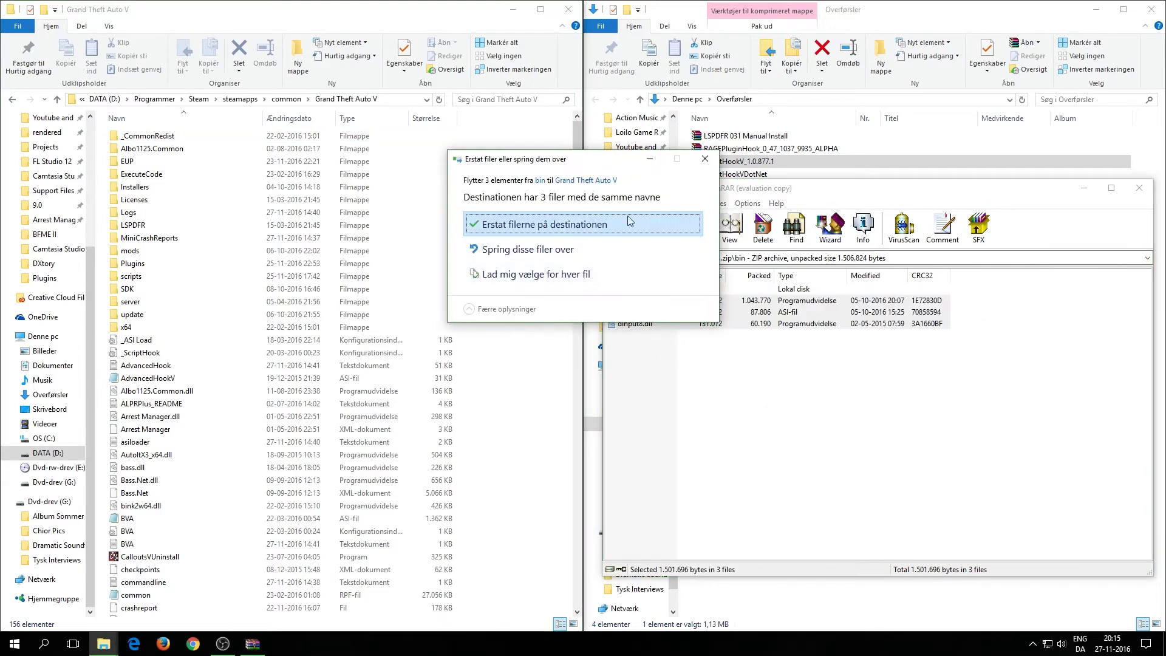
click(706, 159)
click(1139, 187)
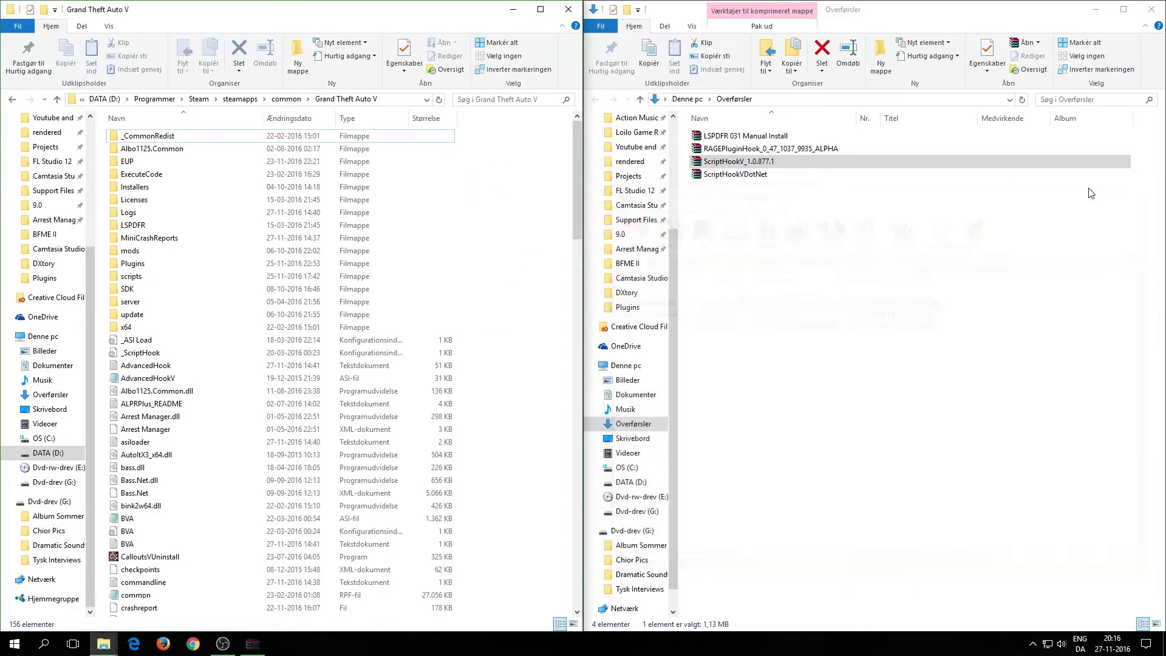
Copy the three ScriptHookVDotNet files into the game folder, then close WinRAR and the Overførsler window
double_click(790, 176)
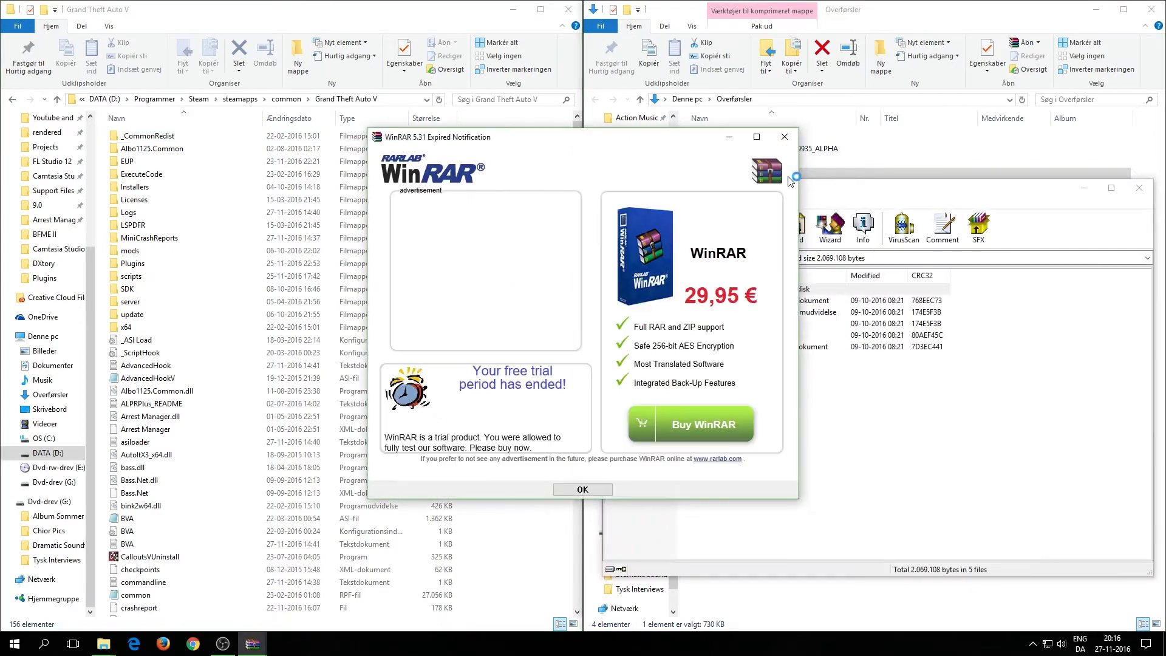
click(784, 139)
drag(974, 322, 528, 325)
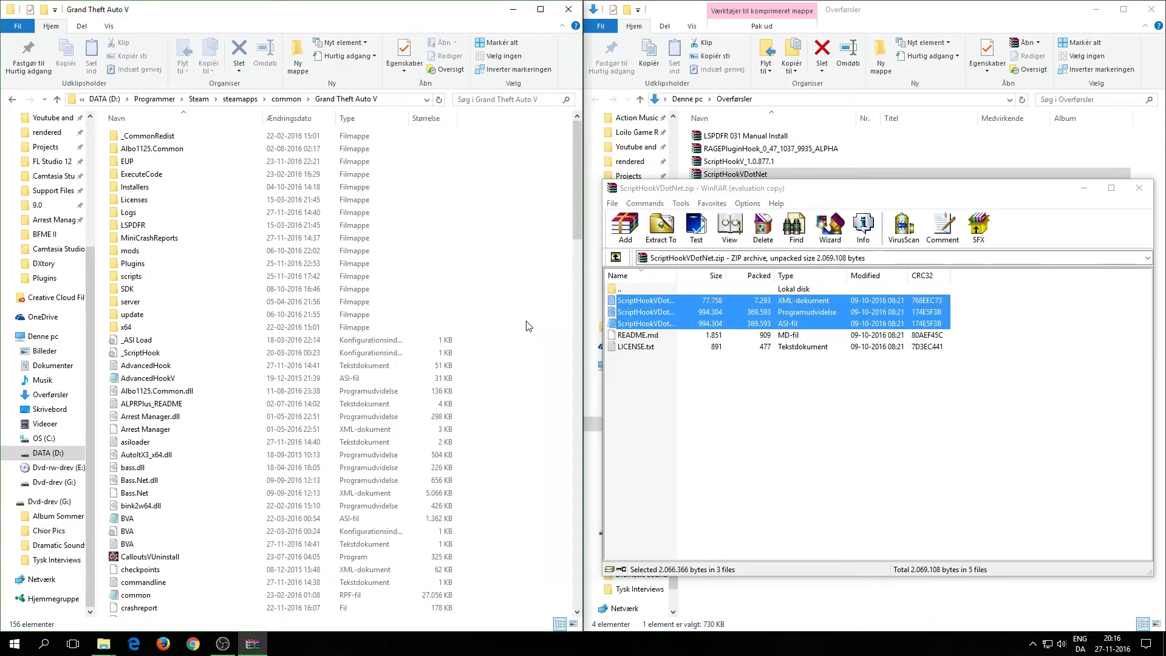
click(710, 160)
click(1139, 187)
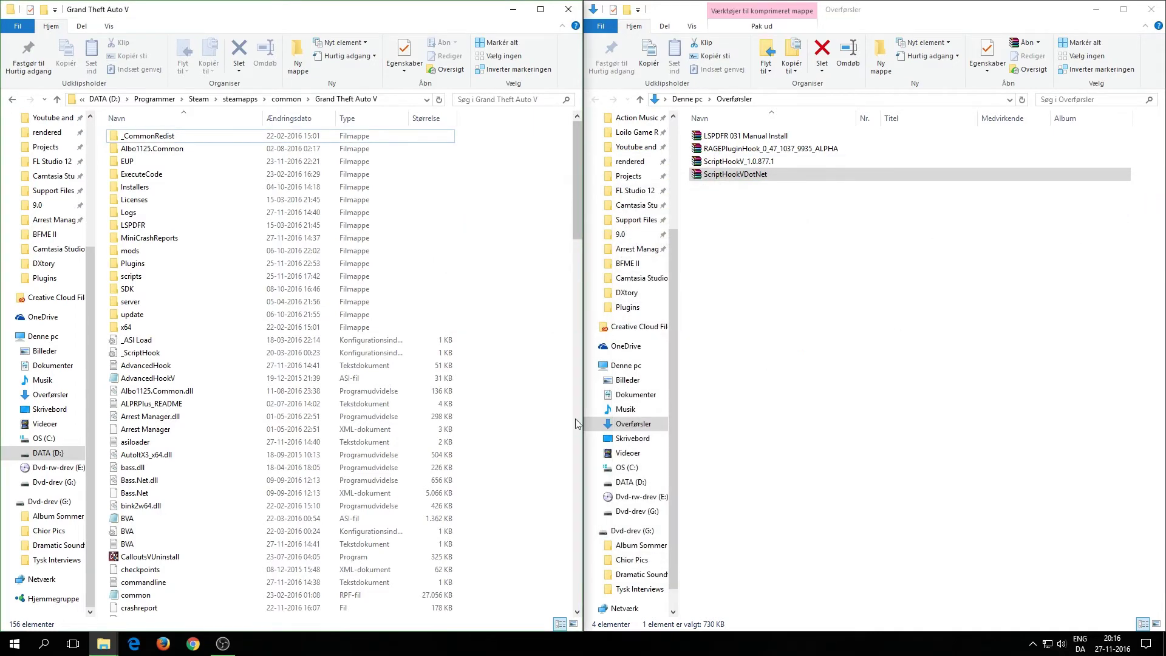
click(1154, 7)
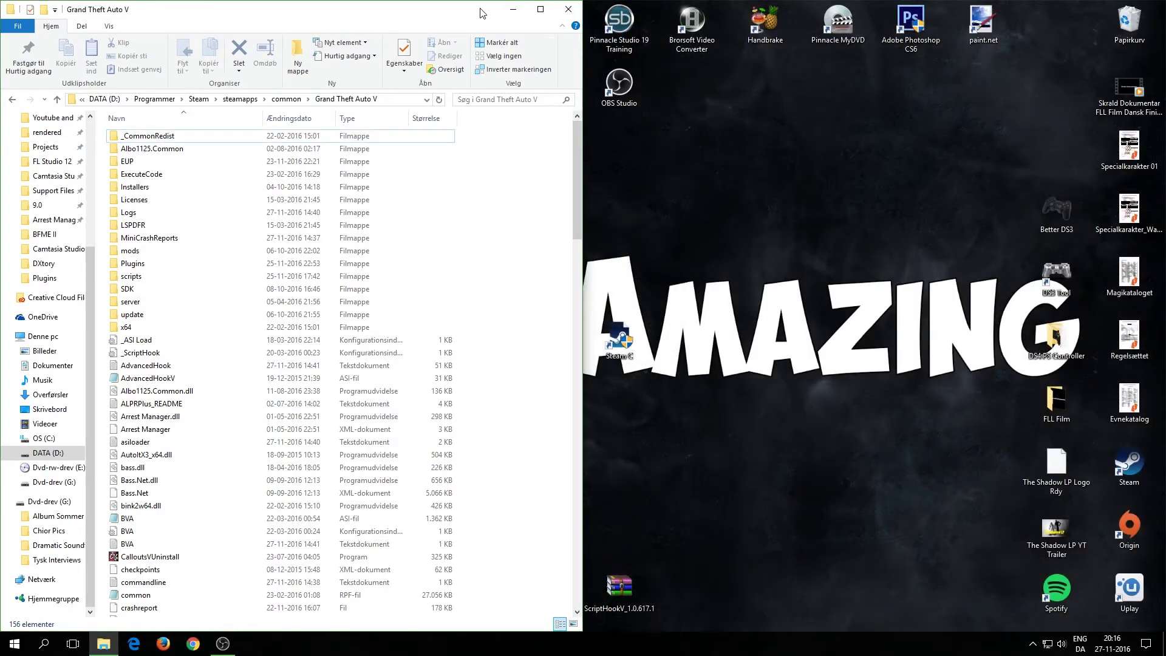
Create a desktop shortcut to RAGEPluginHook.exe from the Grand Theft Auto V folder
drag(482, 13, 859, 92)
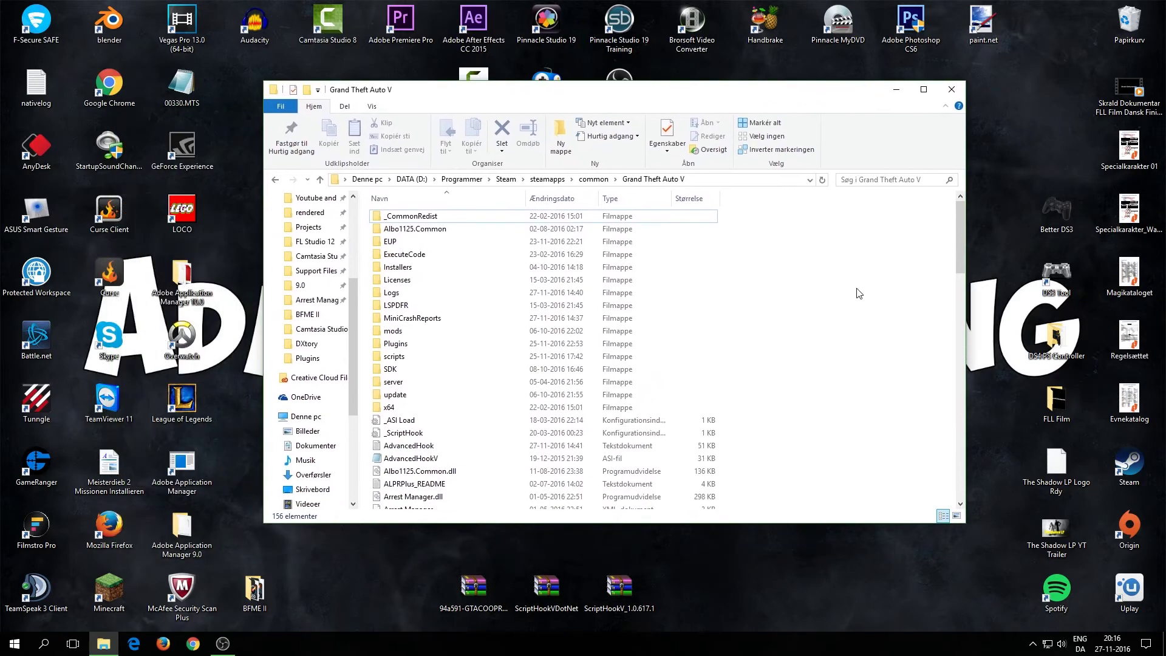
scroll(854, 298, down, 2)
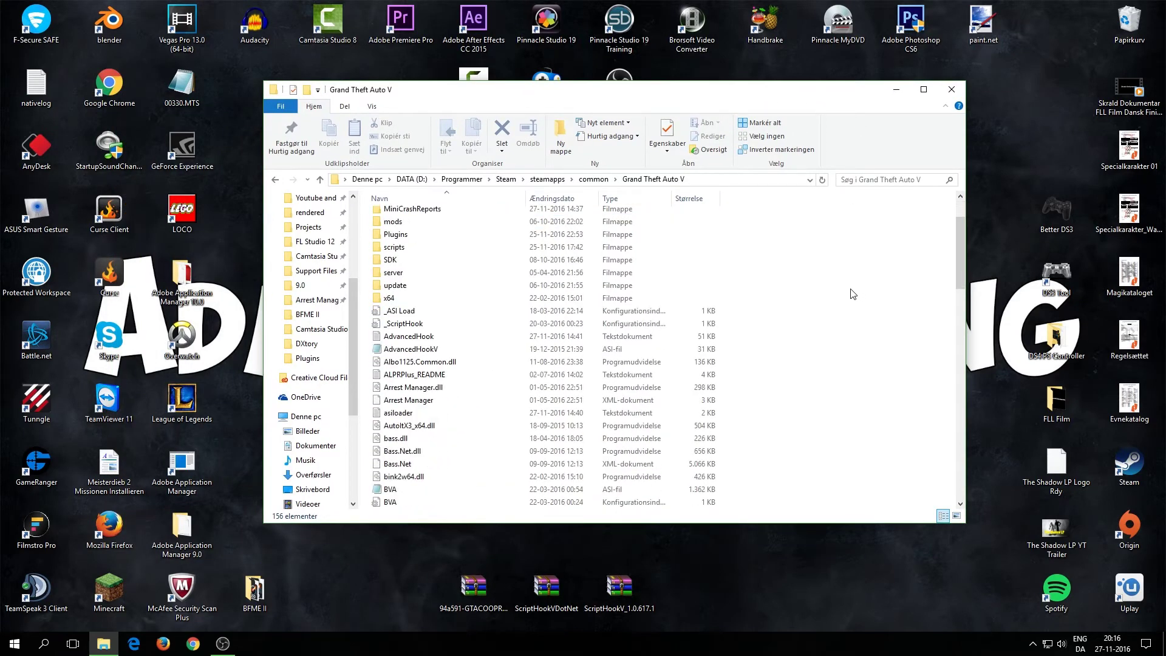
scroll(845, 291, up, 2)
scroll(613, 364, down, 2)
scroll(611, 341, down, 4)
scroll(679, 321, down, 12)
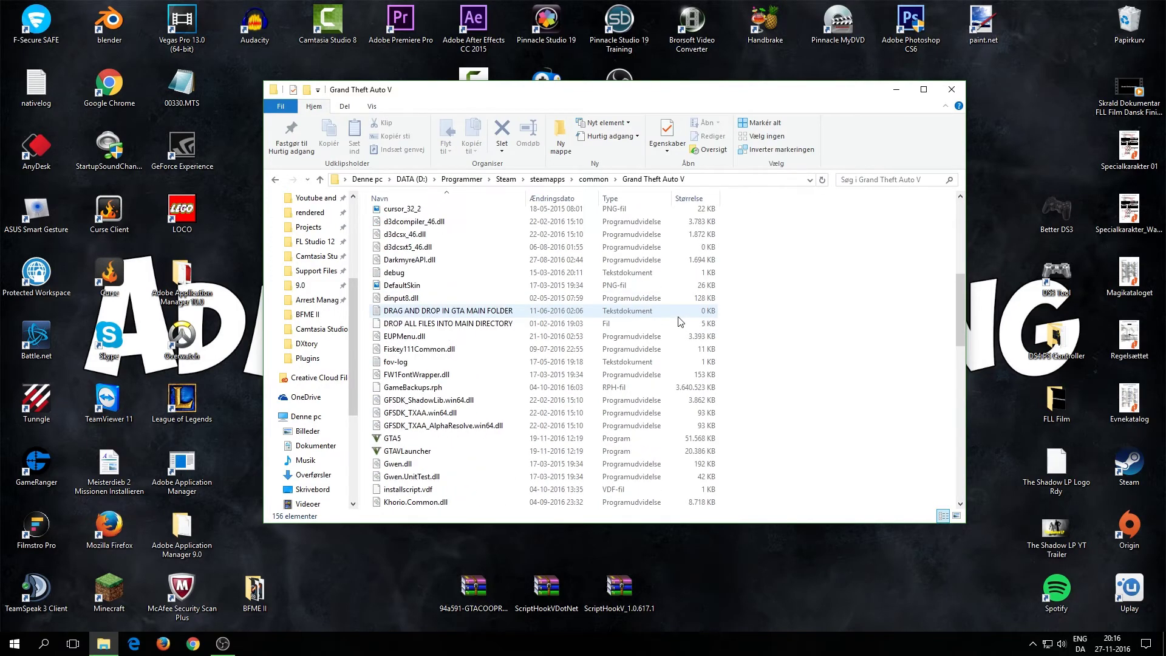
scroll(650, 355, down, 6)
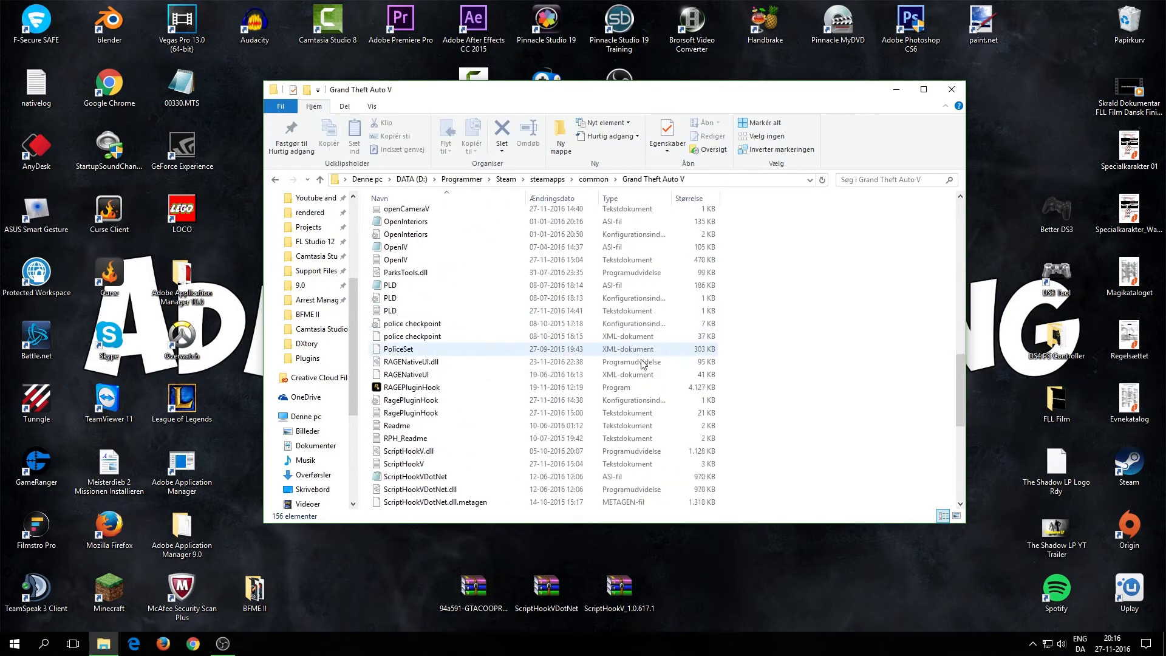
click(400, 350)
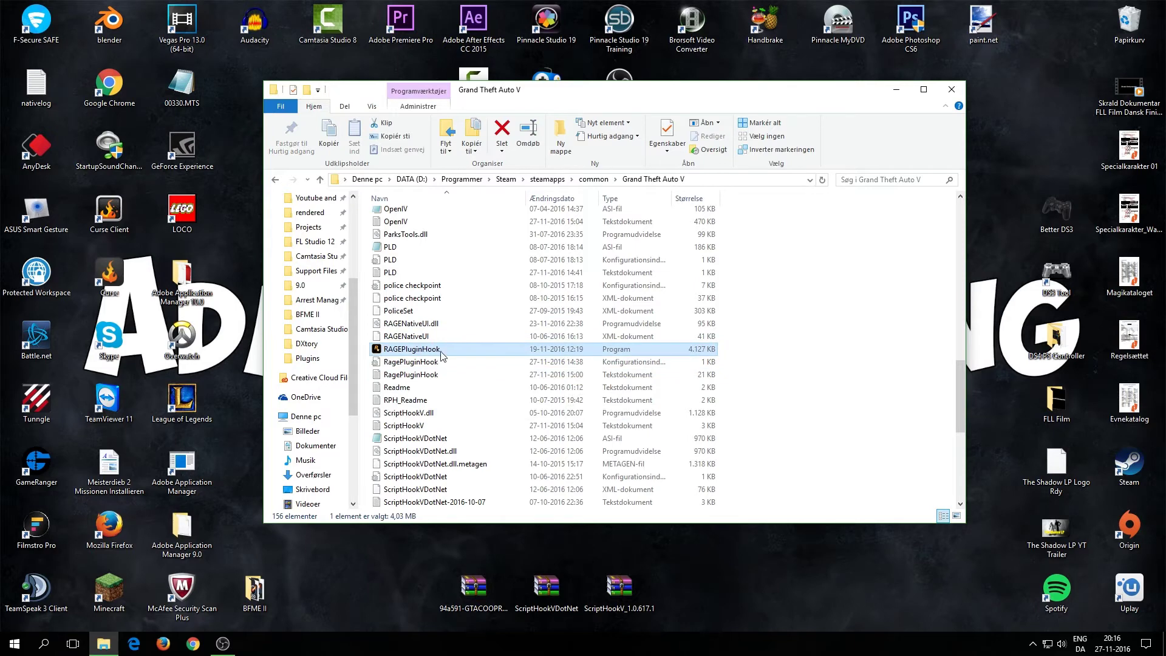
scroll(442, 356, down, 1)
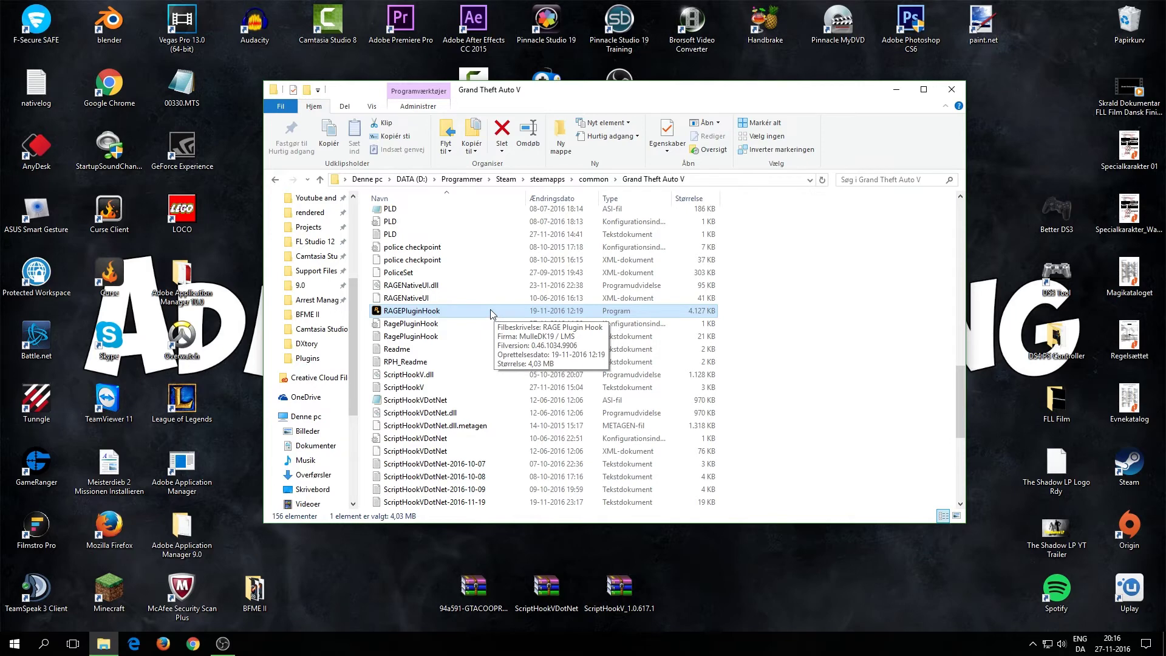
right_click(491, 311)
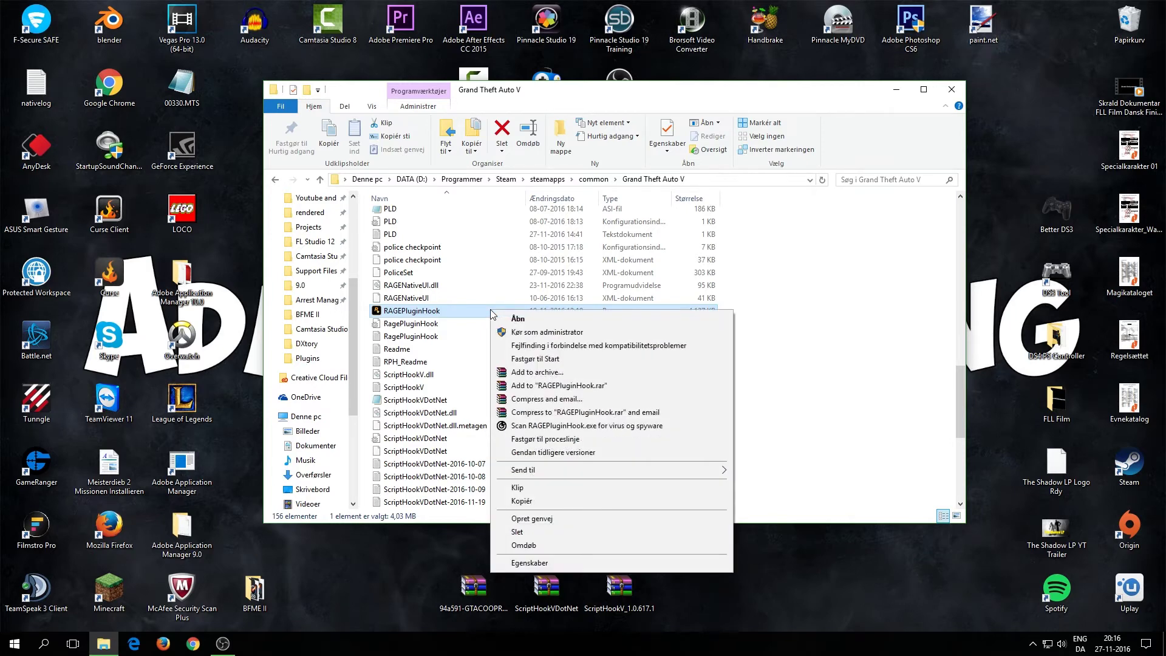
mouse_move(593, 473)
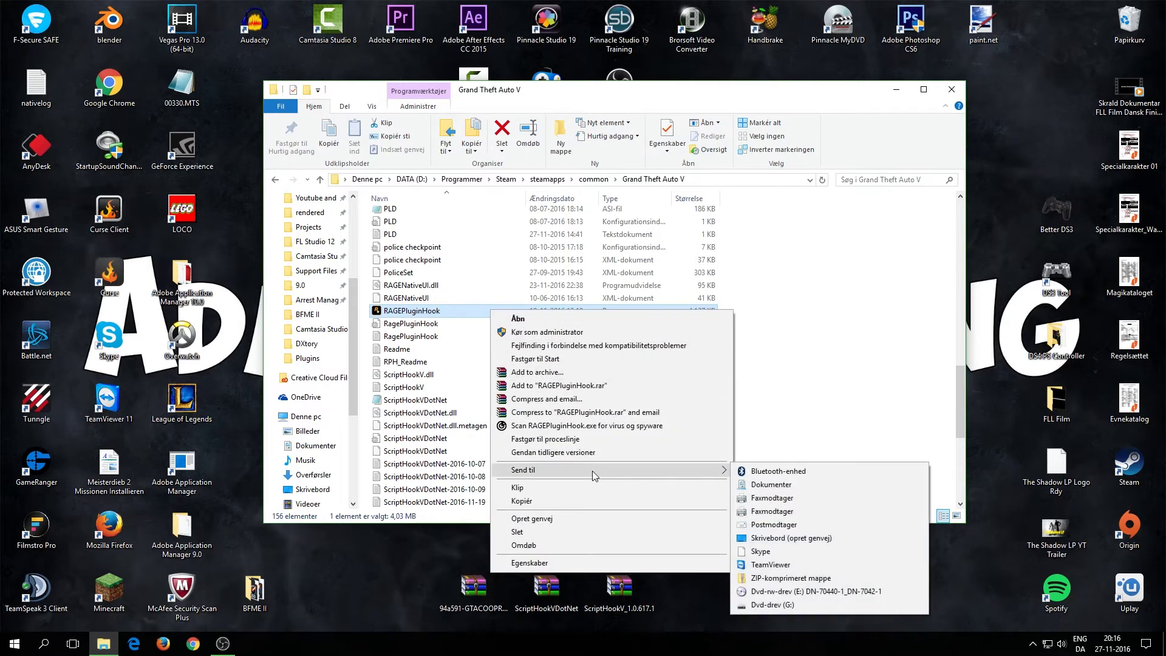
click(790, 538)
Delete the new RAGEPluginHook desktop shortcut, close the folder window, and select the LSPDFR shortcut
drag(788, 81, 900, 120)
click(280, 88)
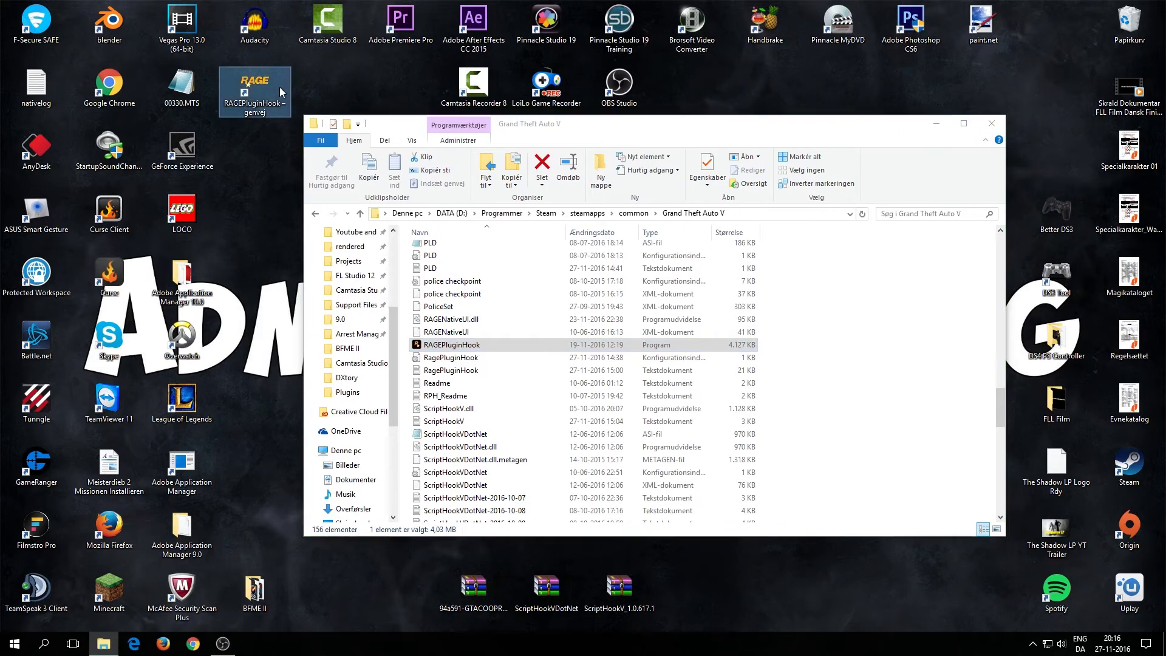
key(Delete)
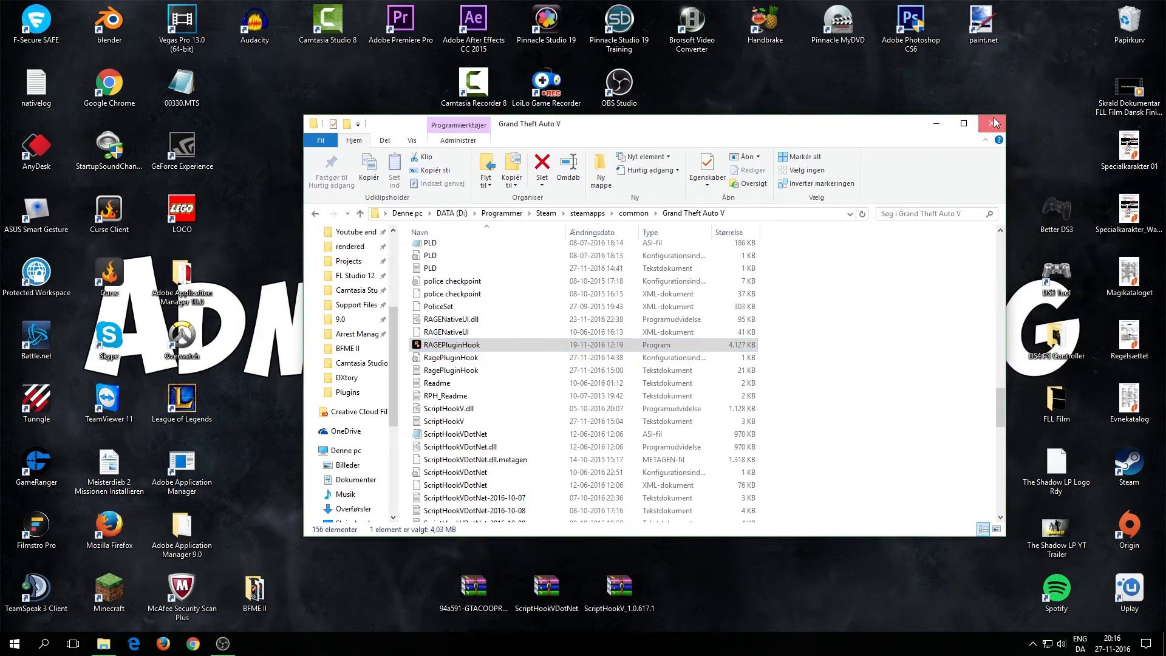
click(991, 123)
click(541, 288)
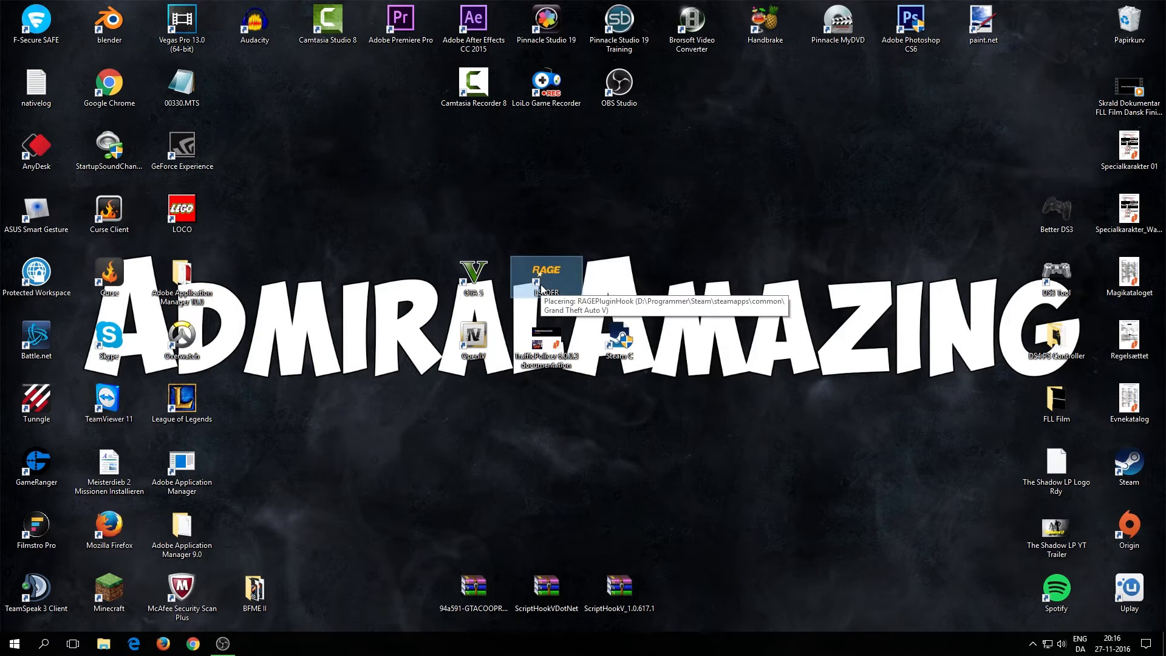
Reopen the Grand Theft Auto V folder, locate RAGEPluginHook.exe, and close the window again
click(110, 641)
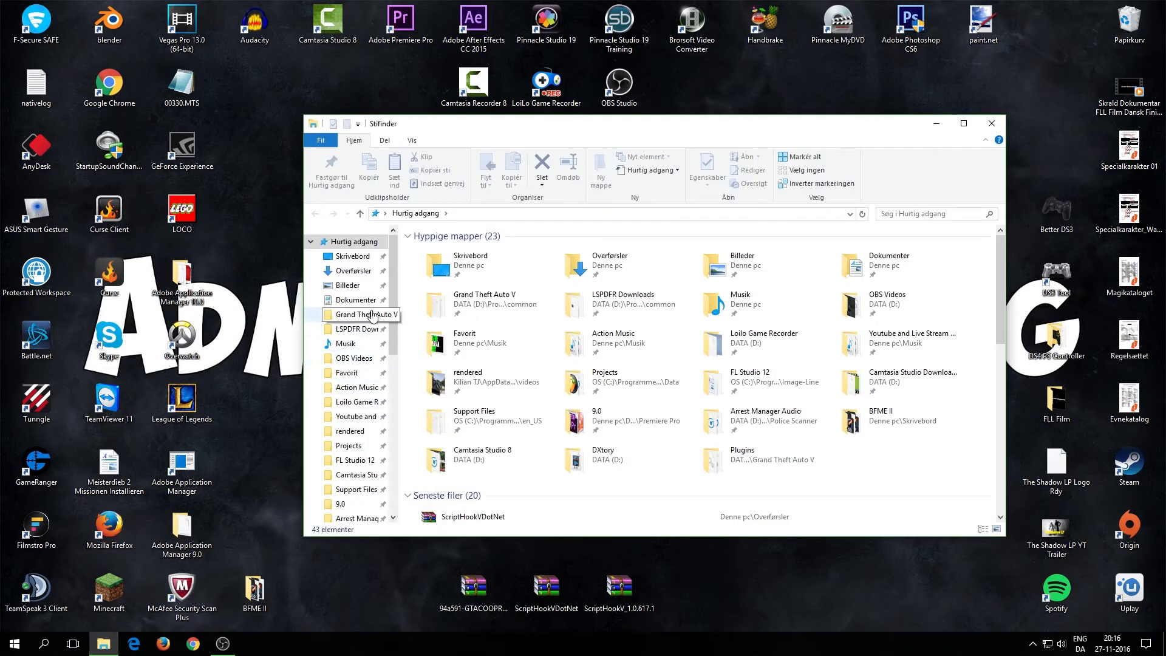
click(372, 314)
scroll(528, 349, down, 4)
scroll(532, 355, down, 17)
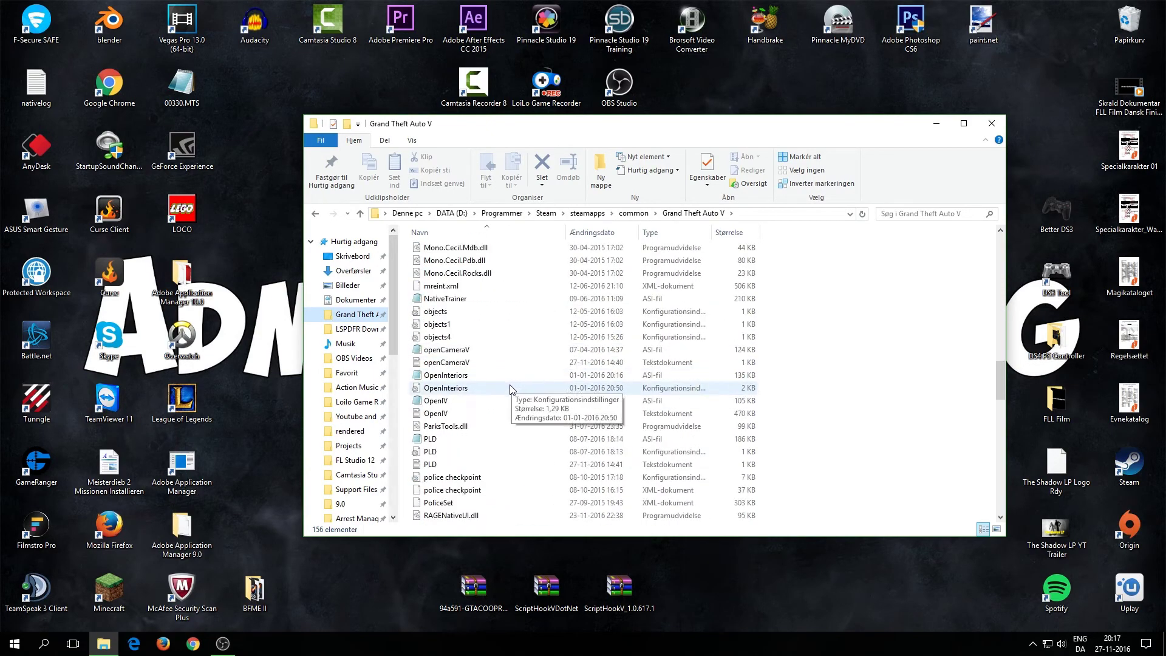
scroll(510, 389, down, 6)
click(467, 312)
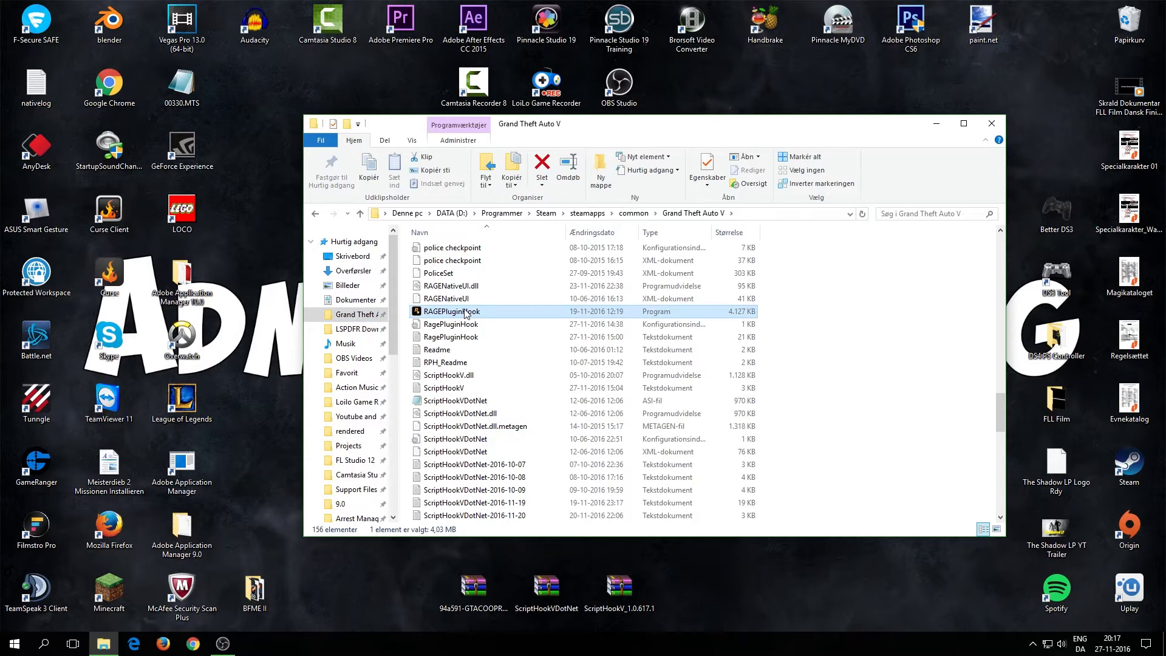
click(991, 124)
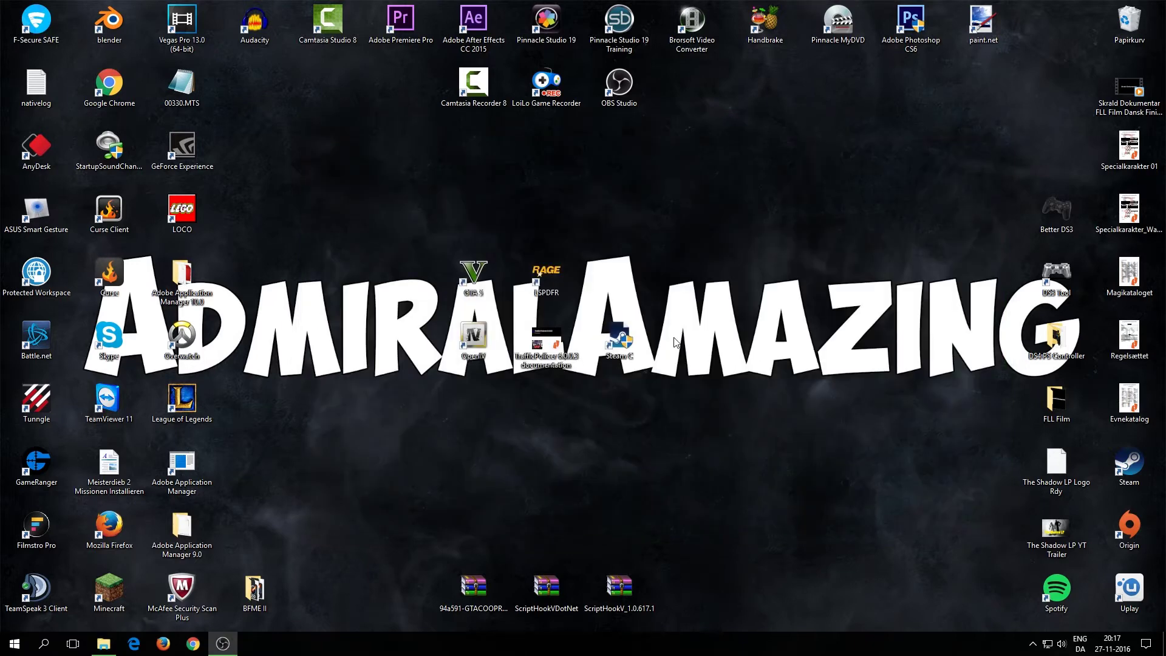
Launch RAGE Plugin Hook from the LSPDFR shortcut, skip the 0.47.1037.993 update, and accept the No support warning
double_click(543, 286)
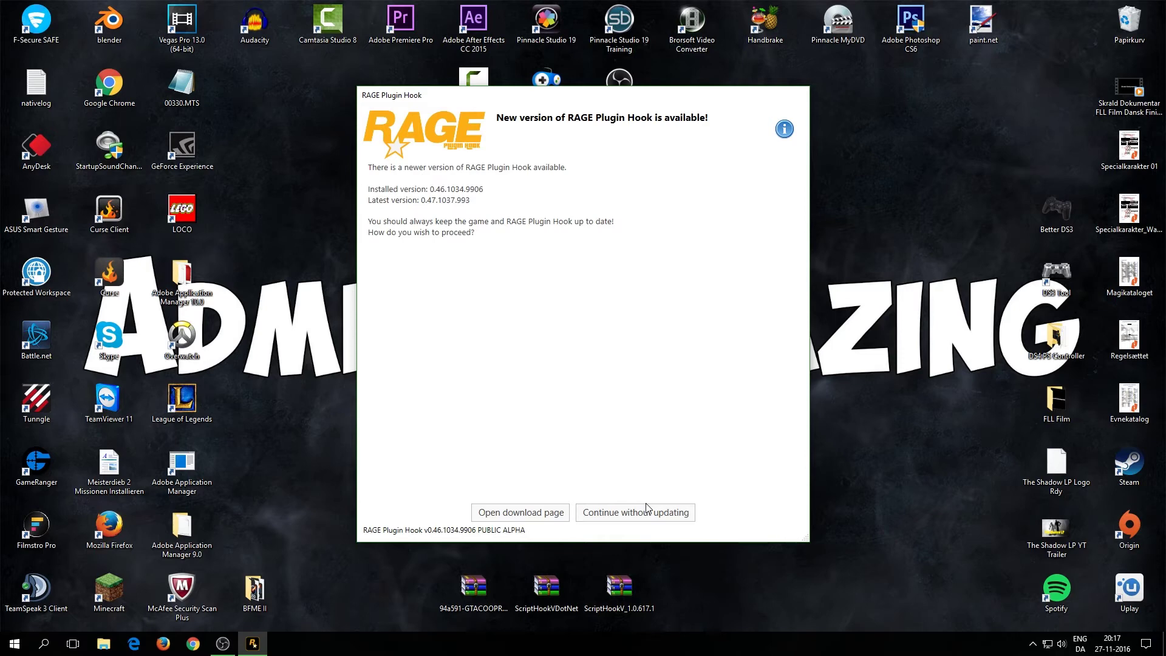
click(646, 512)
click(652, 514)
click(606, 514)
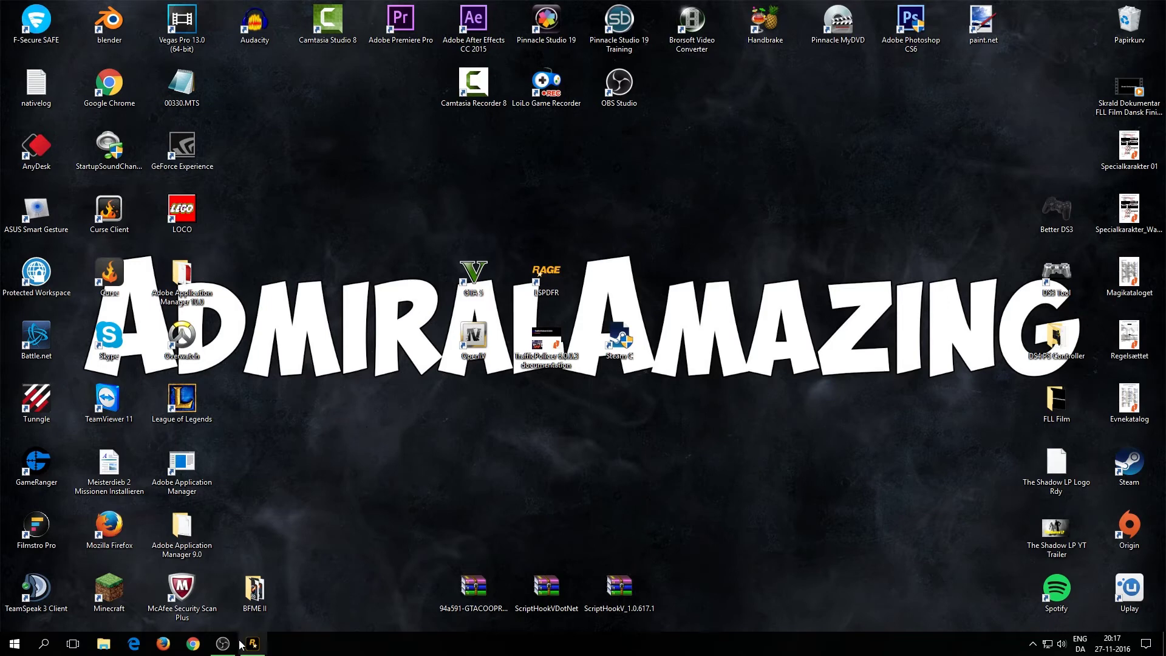
click(633, 507)
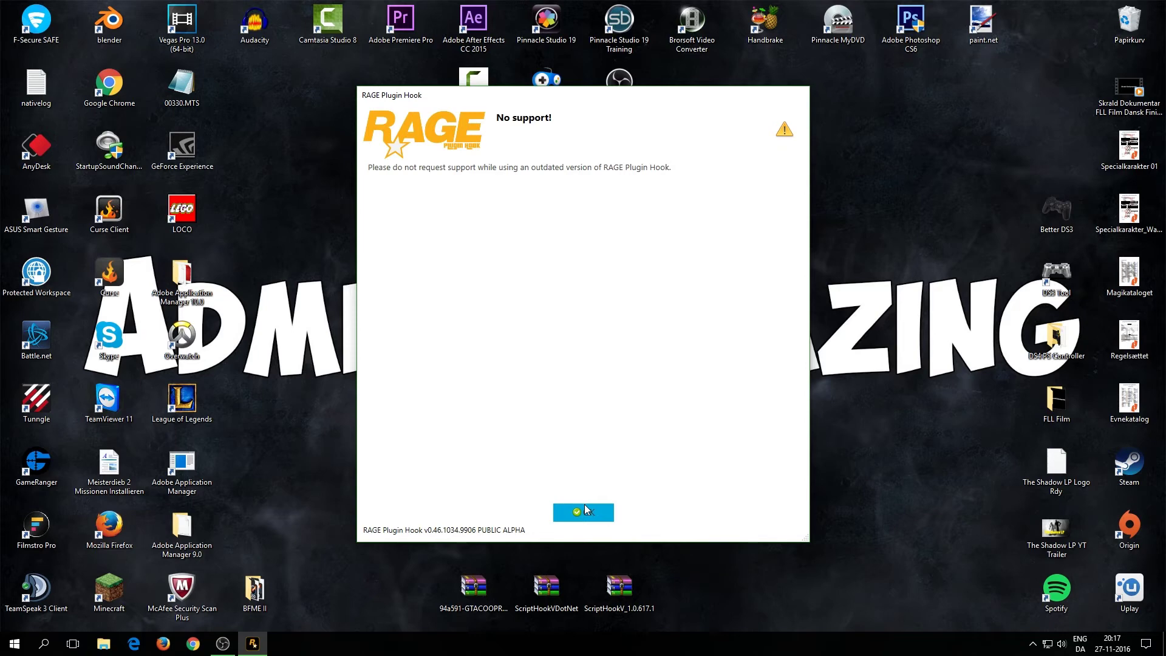
click(585, 509)
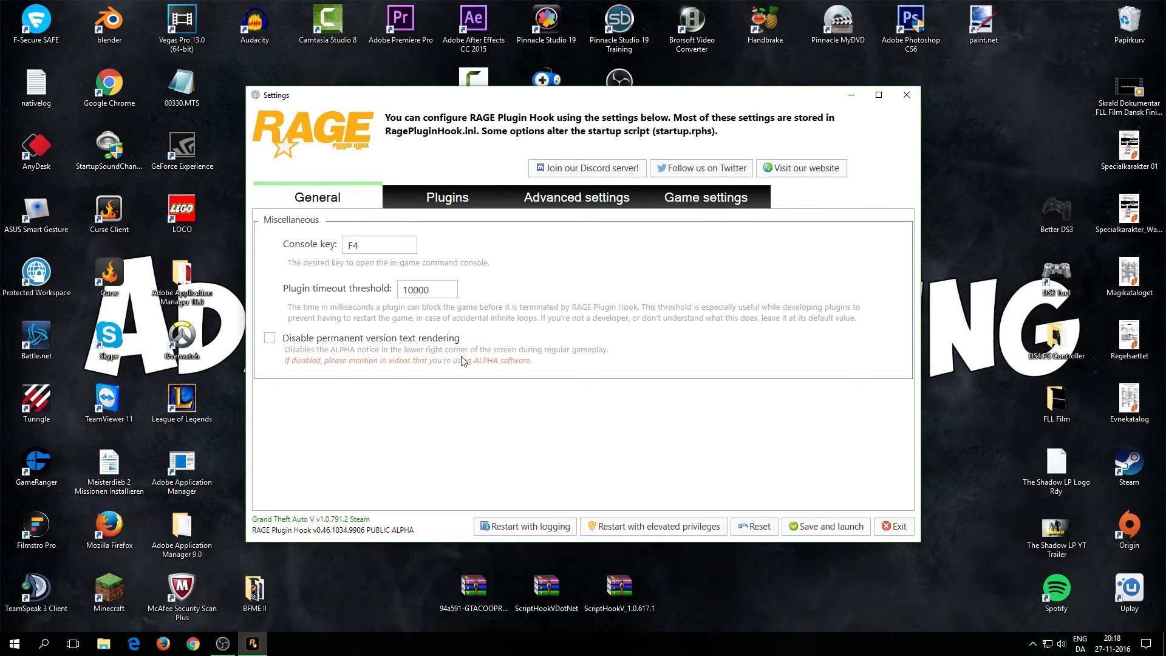
Choose Load all plugins on startup, then review the Advanced settings and Game settings pages
click(453, 208)
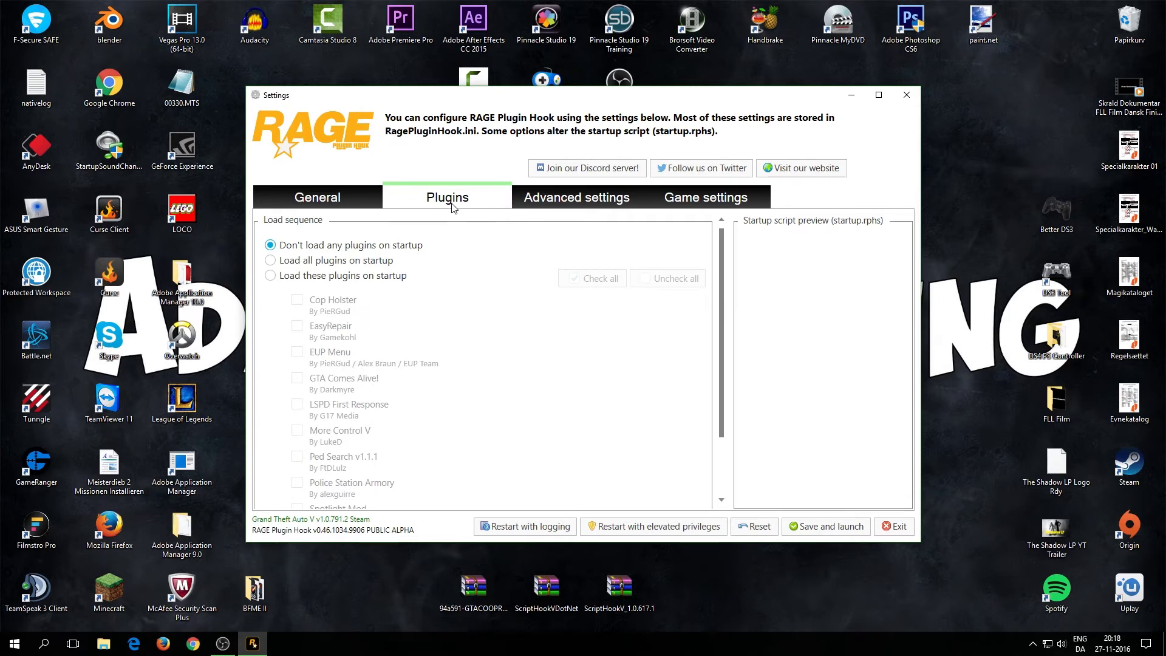
click(380, 263)
click(597, 202)
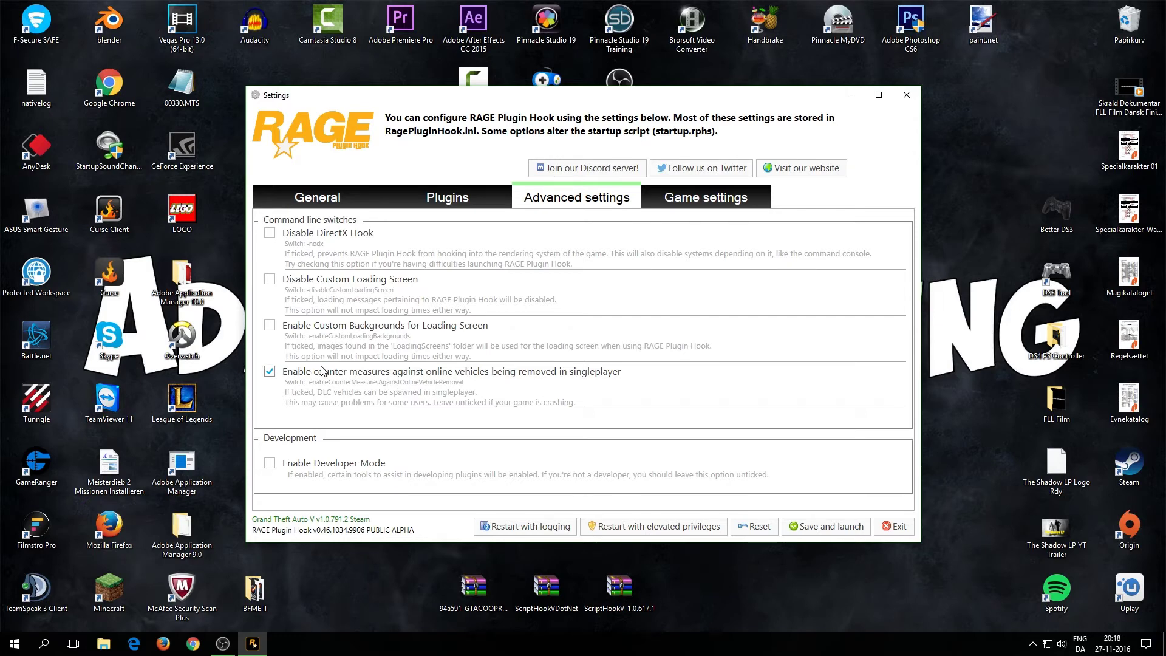
click(706, 213)
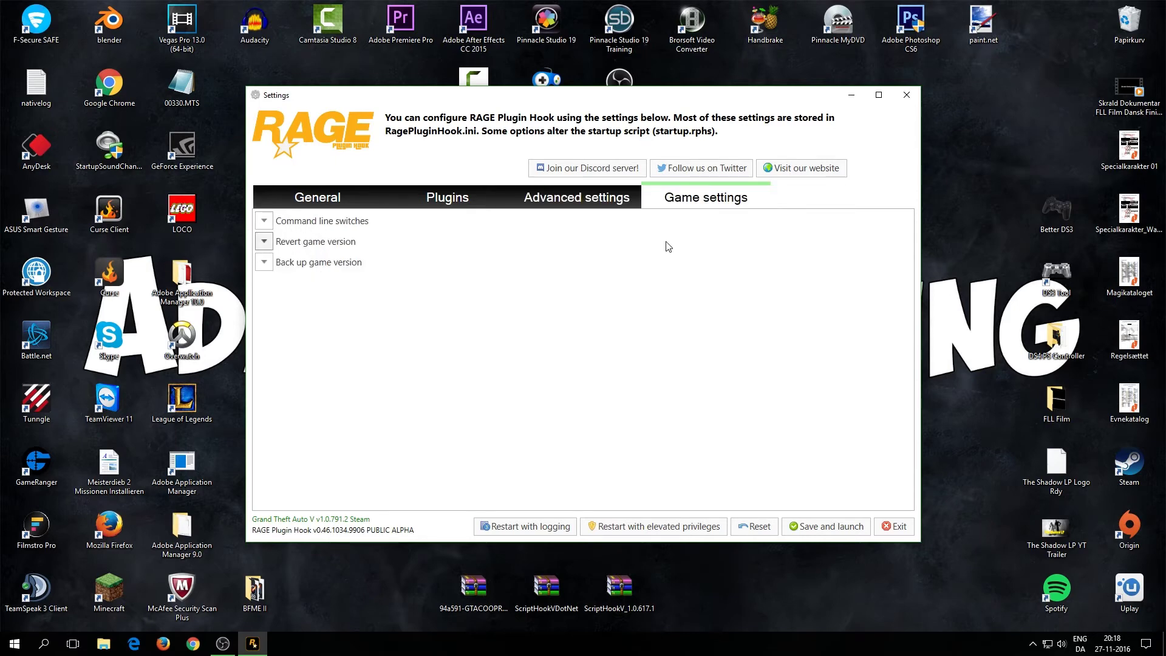
click(604, 205)
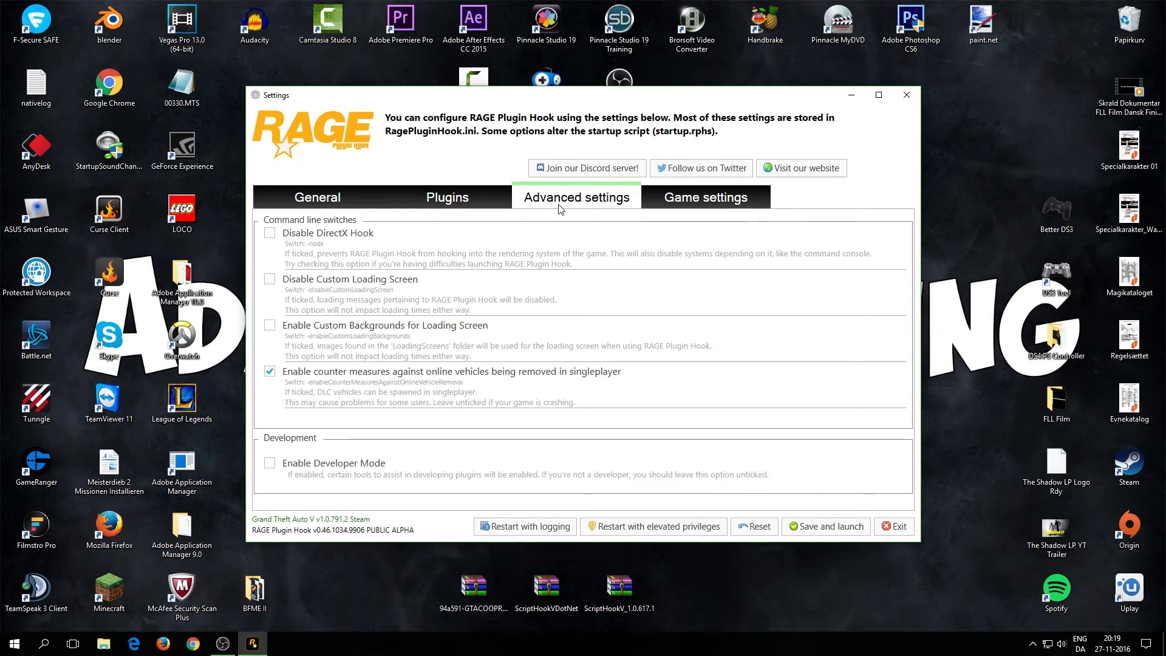
Save the settings and launch GTA V via Steam, playing despite the Social Club cloud-save error
click(825, 531)
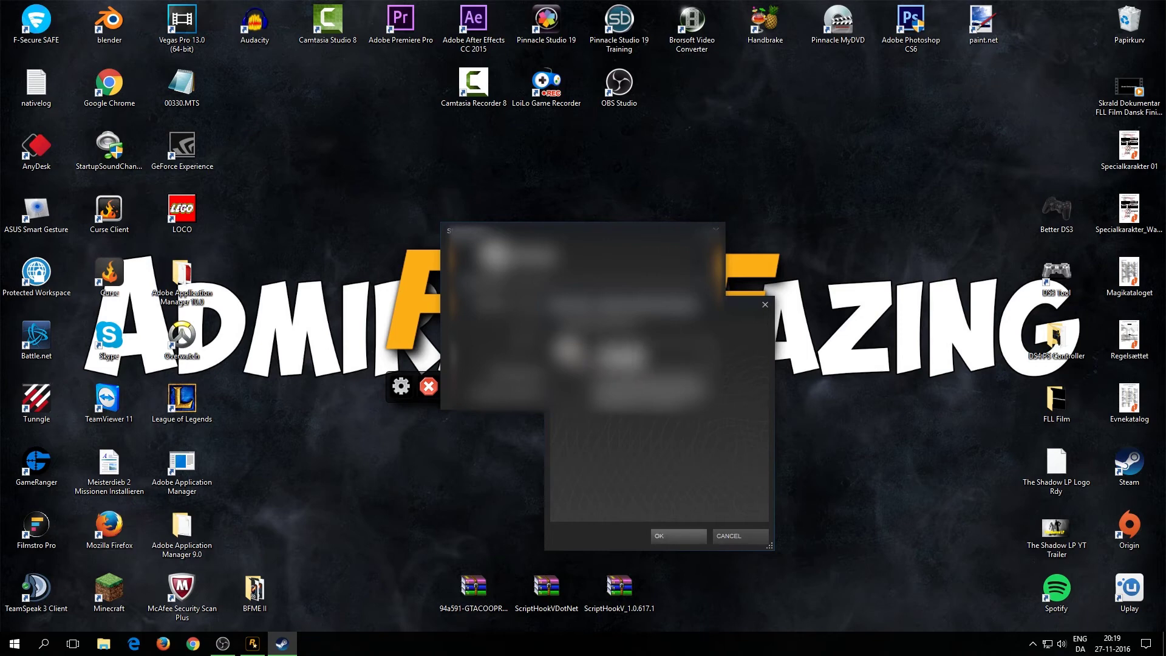
key(Return)
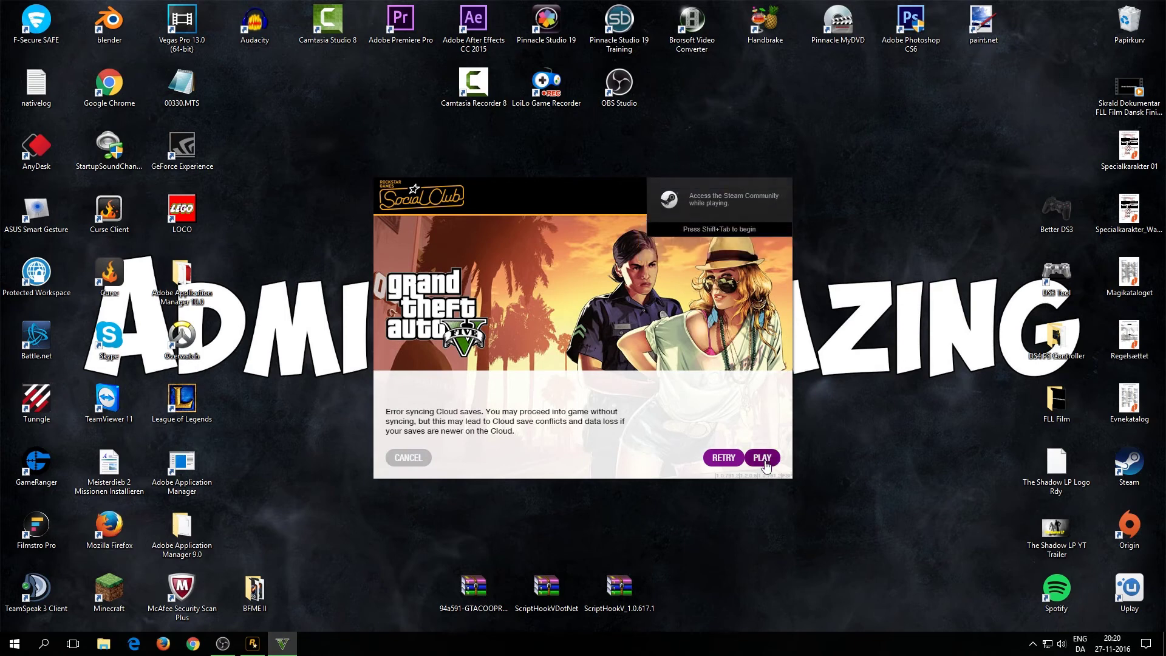
click(765, 461)
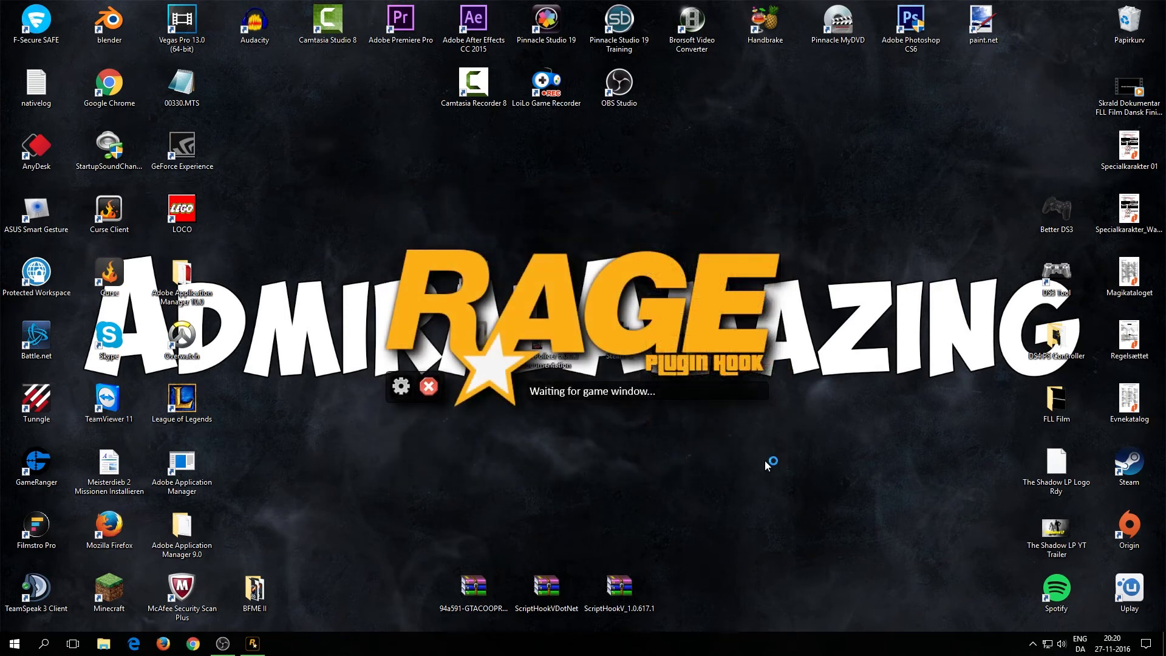